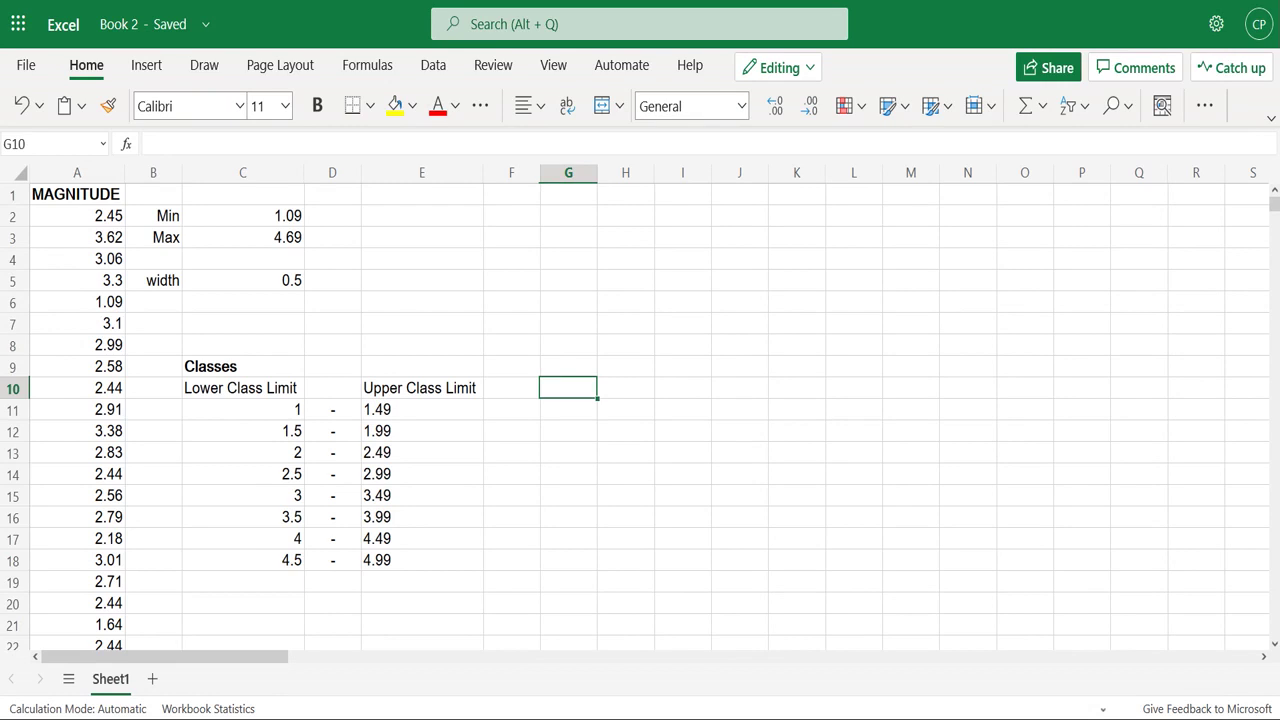
Examine the Min and Max formulas, the first lower class limit, the class width and the MAGNITUDE data in column A
{"action": "left_click", "coordinate": [284, 215]}
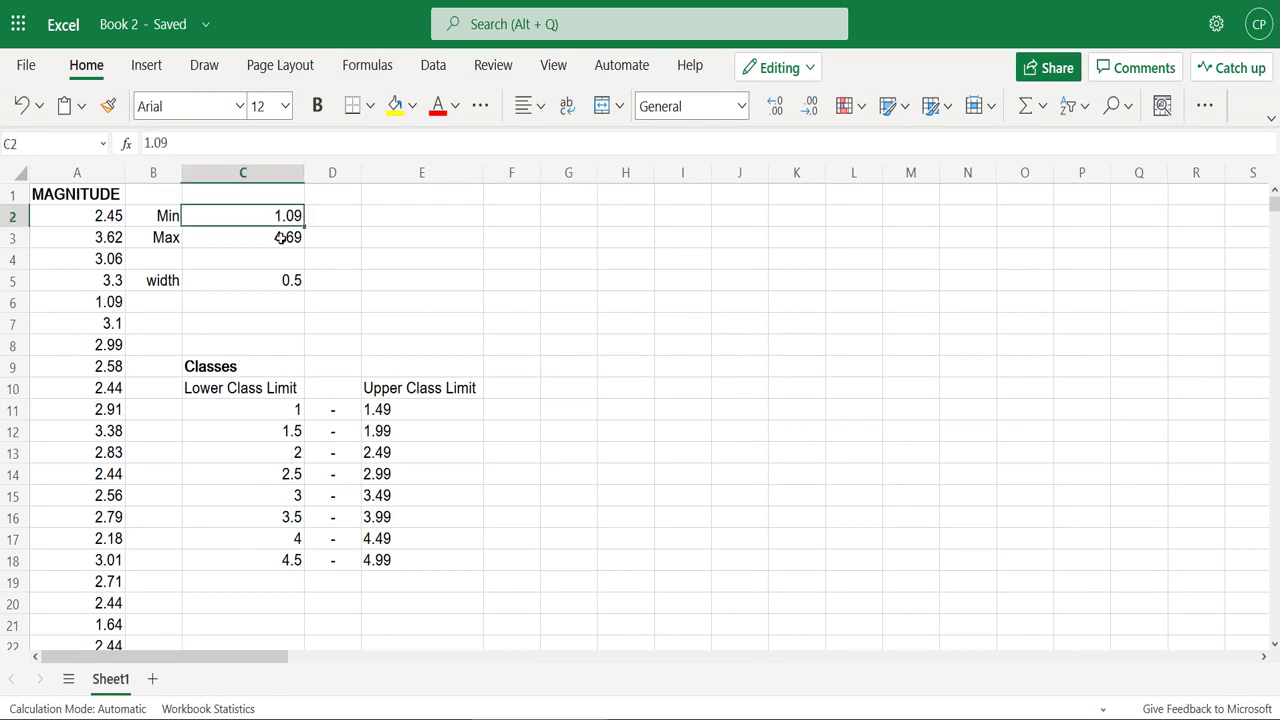
{"action": "left_click", "coordinate": [281, 237]}
{"action": "left_click", "coordinate": [243, 217]}
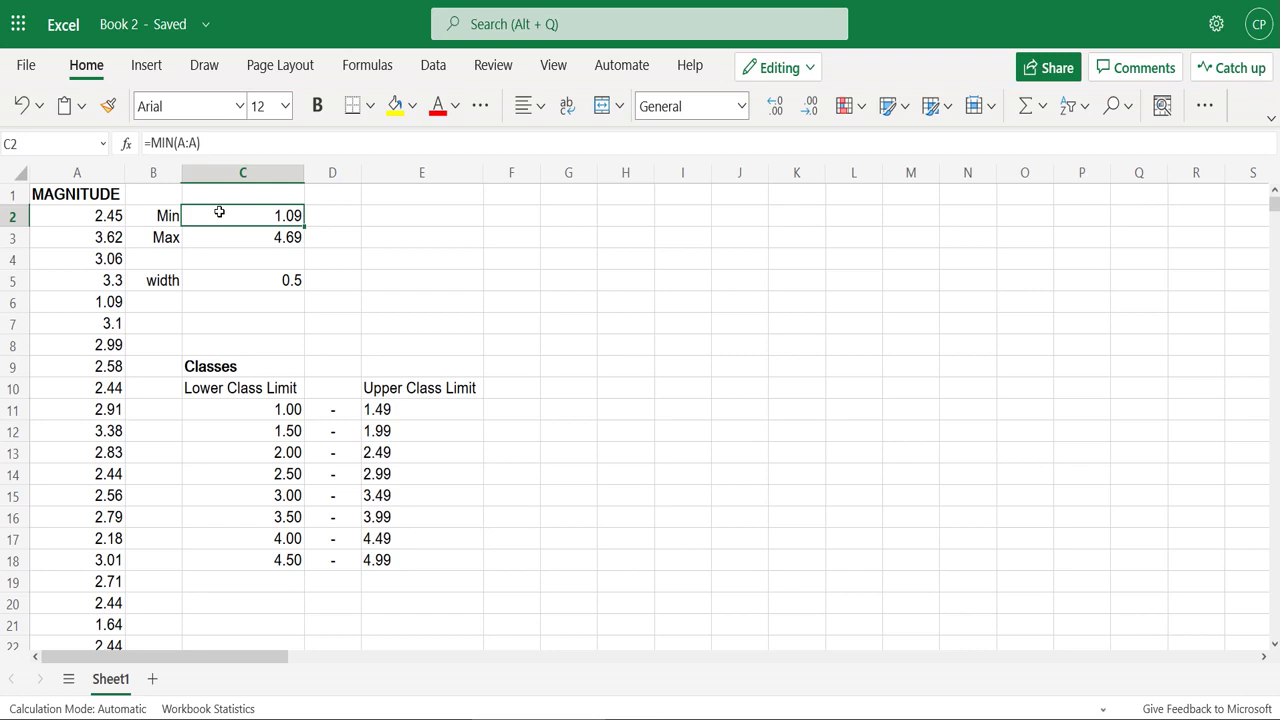
{"action": "left_click", "coordinate": [226, 236]}
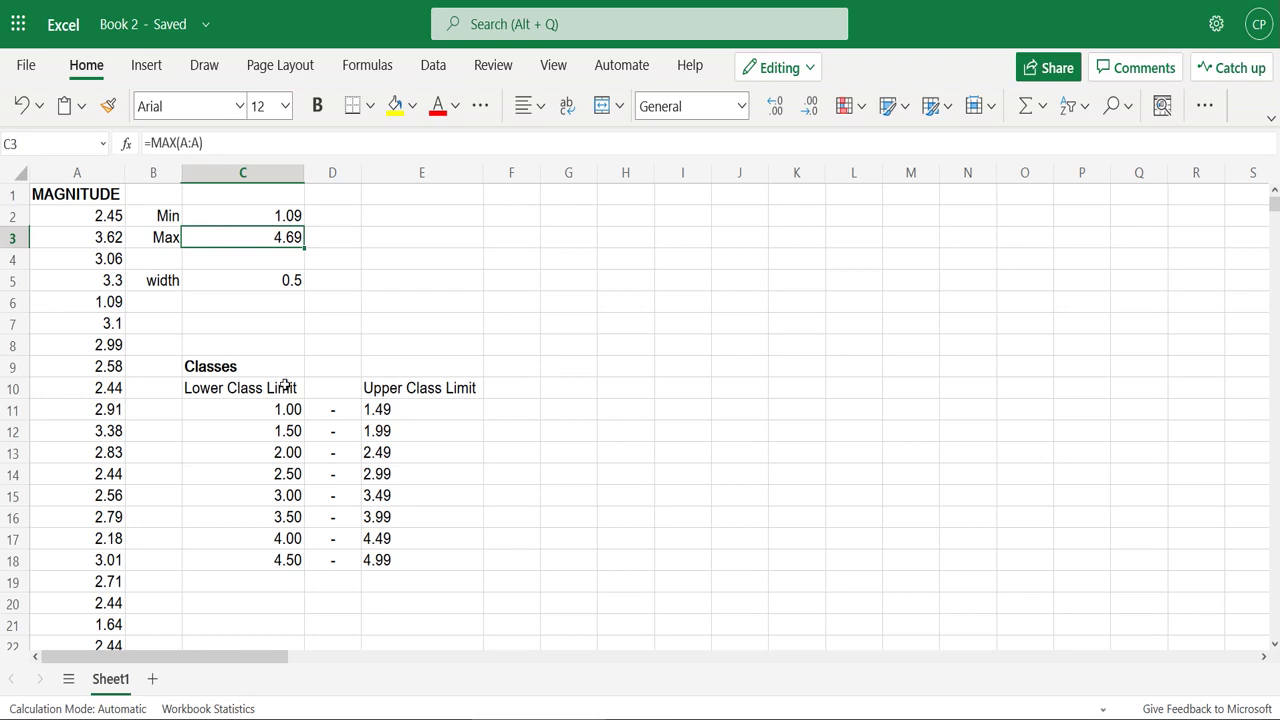
{"action": "left_click", "coordinate": [282, 410]}
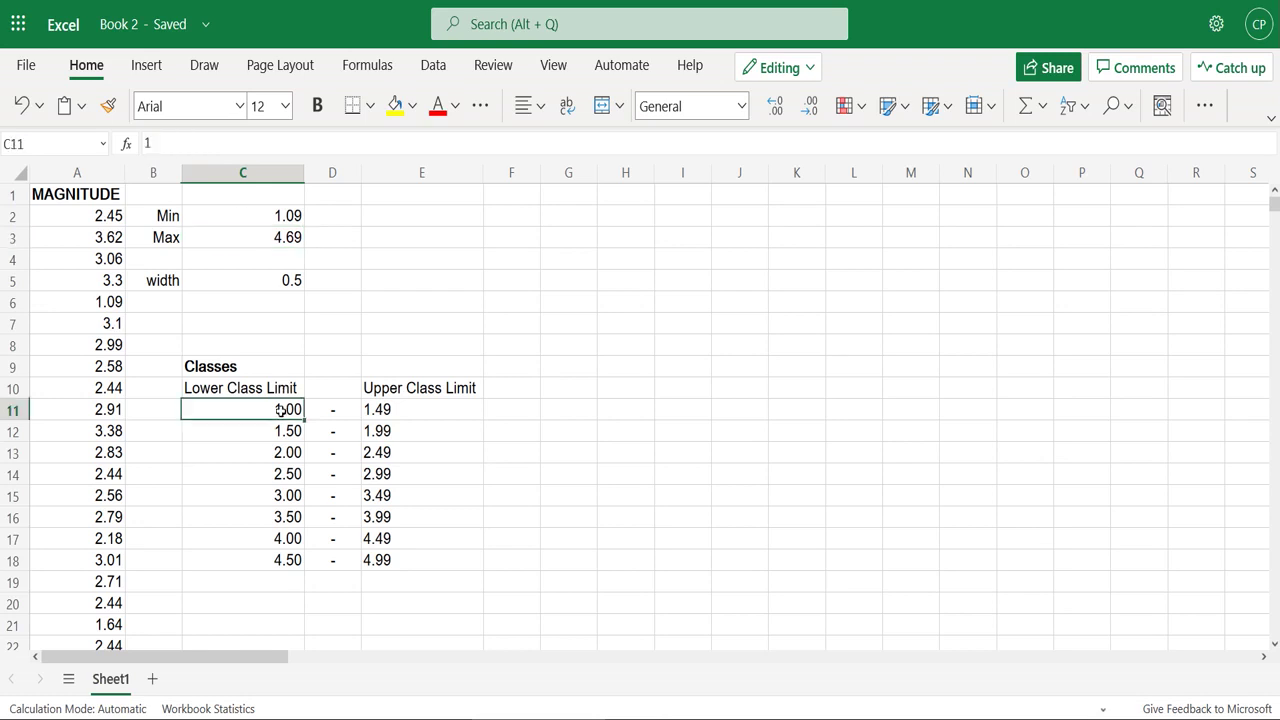
{"action": "left_click", "coordinate": [260, 275]}
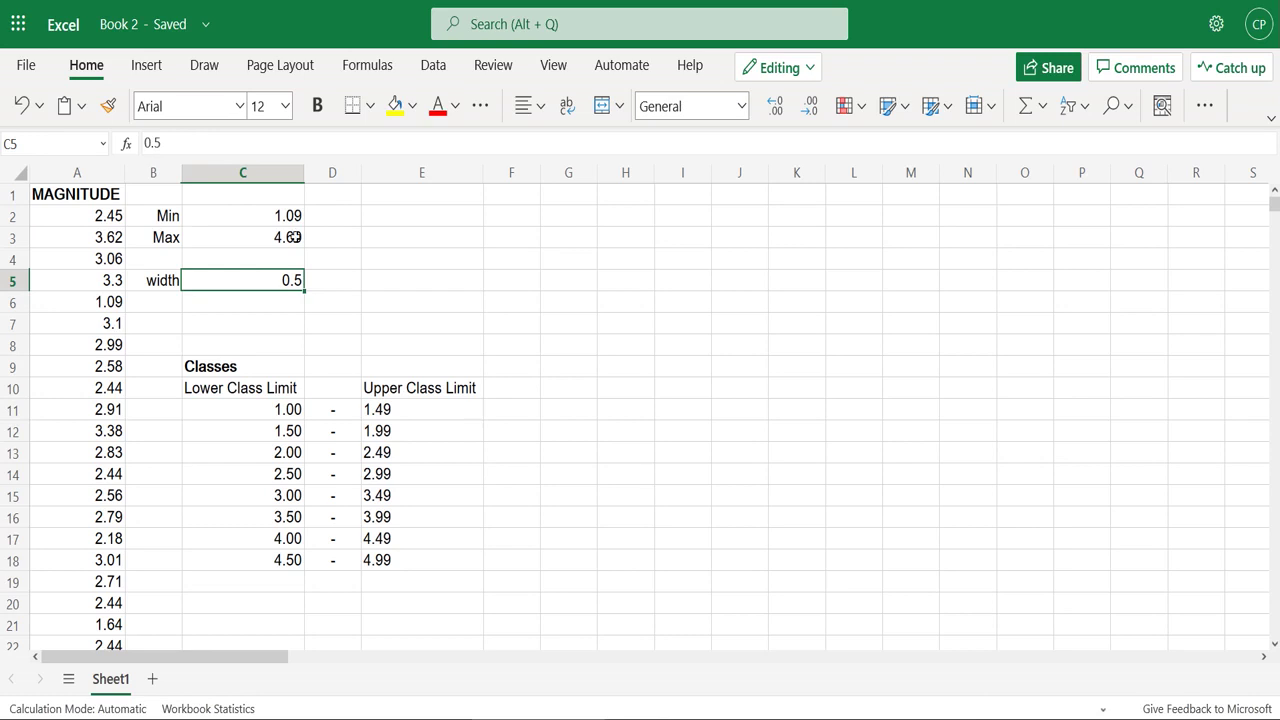
{"action": "left_click_drag", "start_coordinate": [294, 218], "coordinate": [290, 240]}
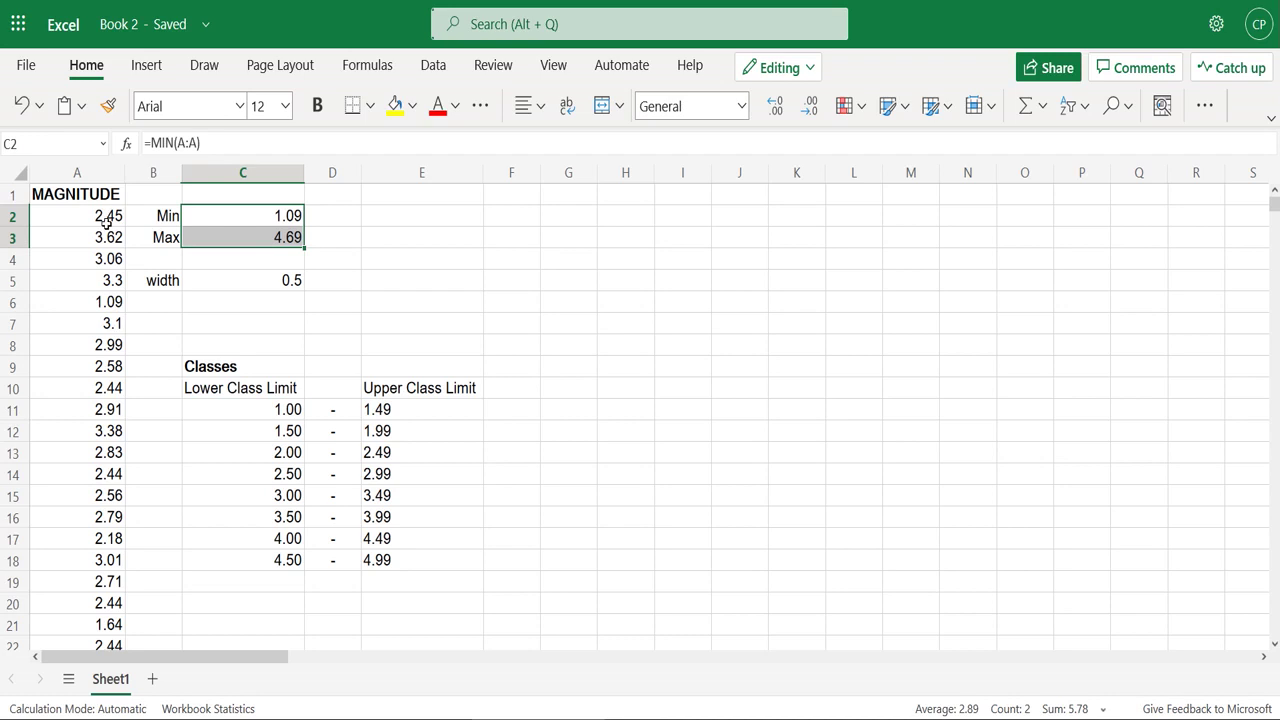
{"action": "left_click", "coordinate": [75, 215]}
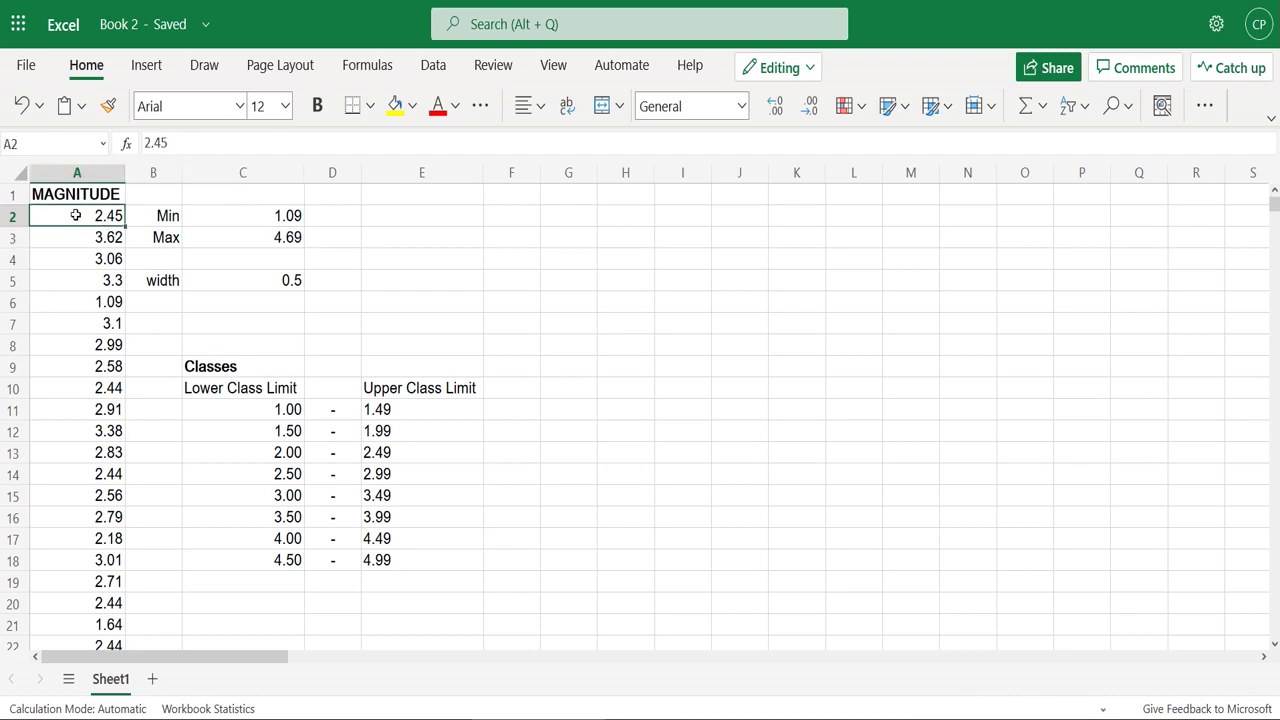
{"action": "left_click", "coordinate": [78, 174]}
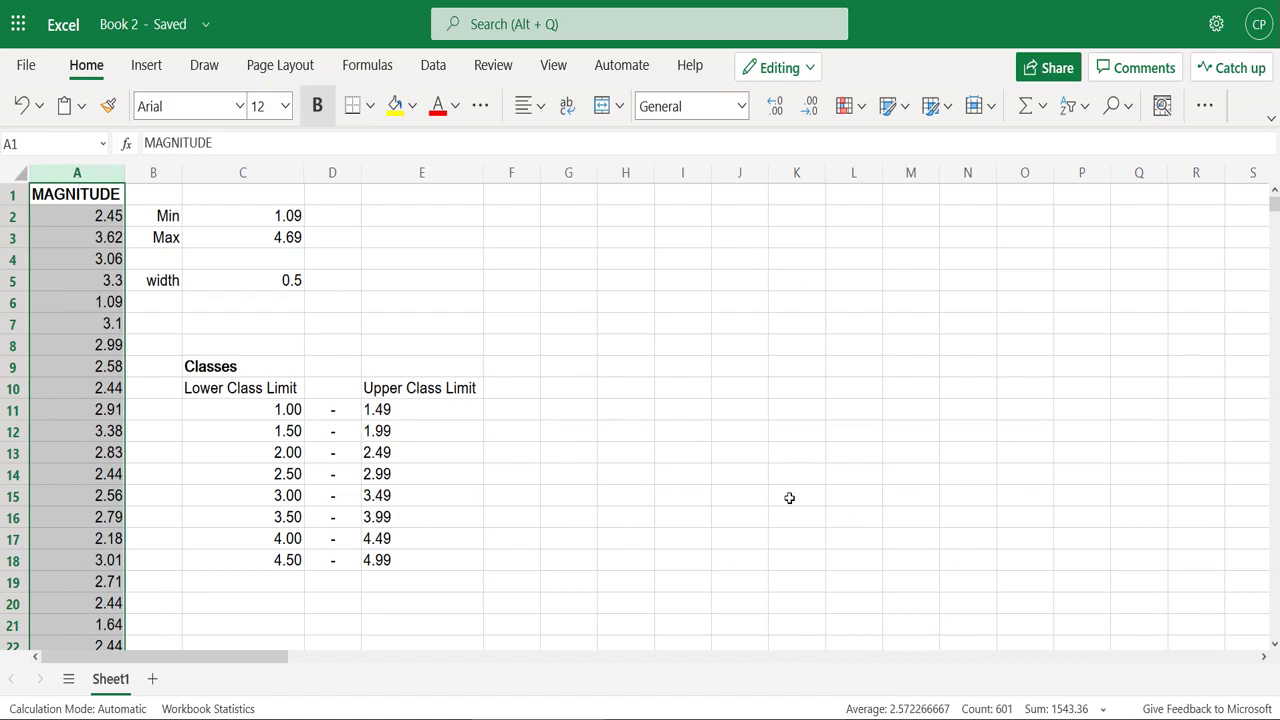
{"action": "left_click", "coordinate": [274, 314]}
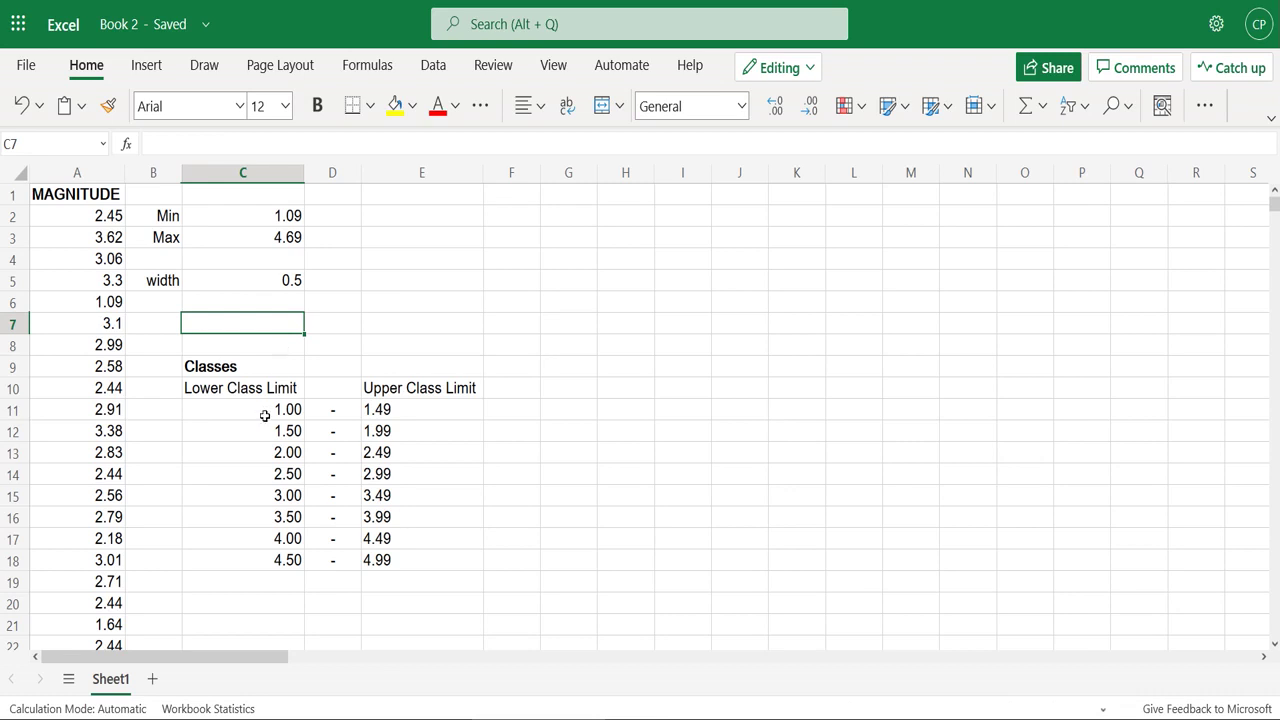
Review the lower class limits in C11:C18 and the formulas that build them, including the one in C14
{"action": "left_click_drag", "start_coordinate": [260, 412], "coordinate": [243, 583]}
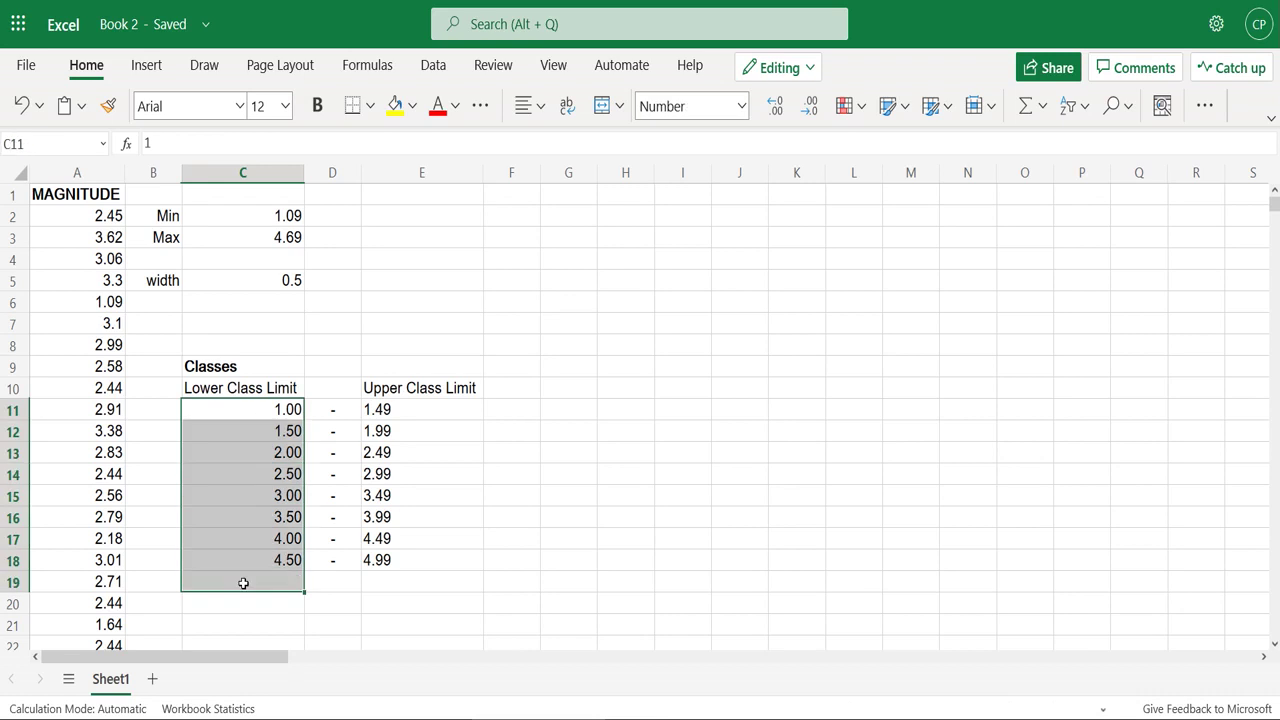
{"action": "left_click", "coordinate": [423, 277]}
{"action": "left_click", "coordinate": [286, 410]}
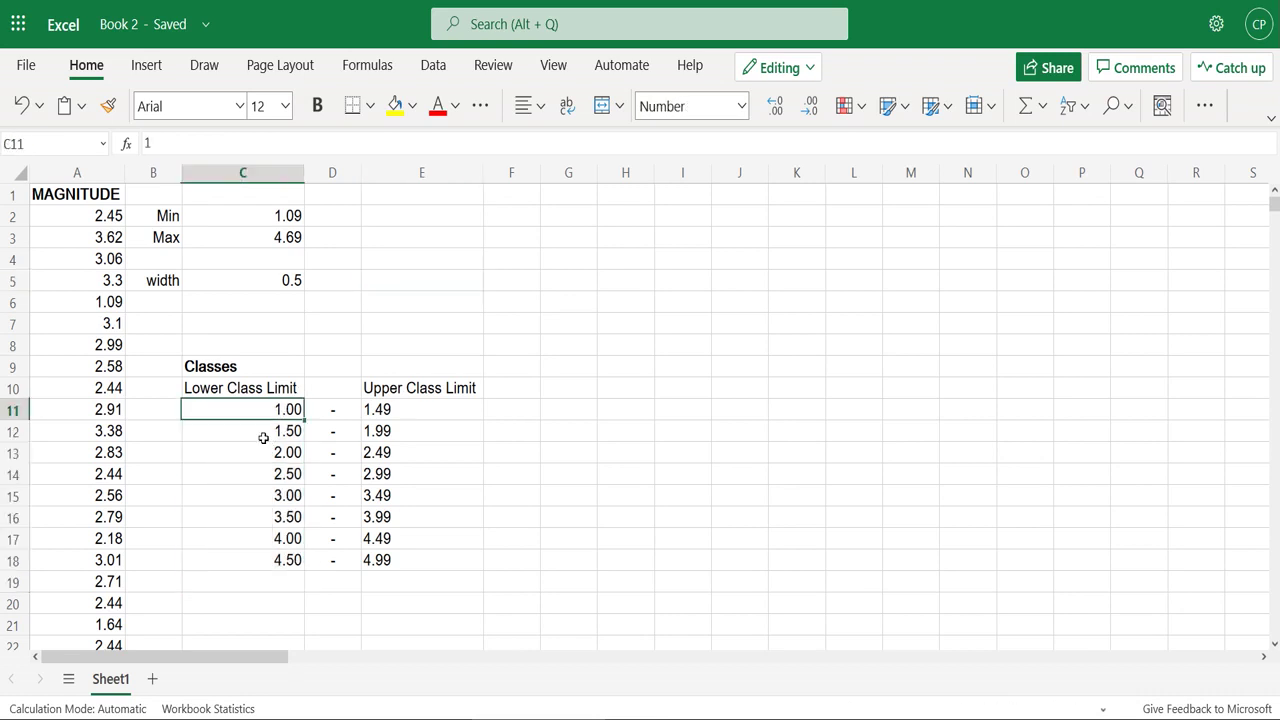
{"action": "left_click", "coordinate": [260, 434]}
{"action": "left_click", "coordinate": [263, 460]}
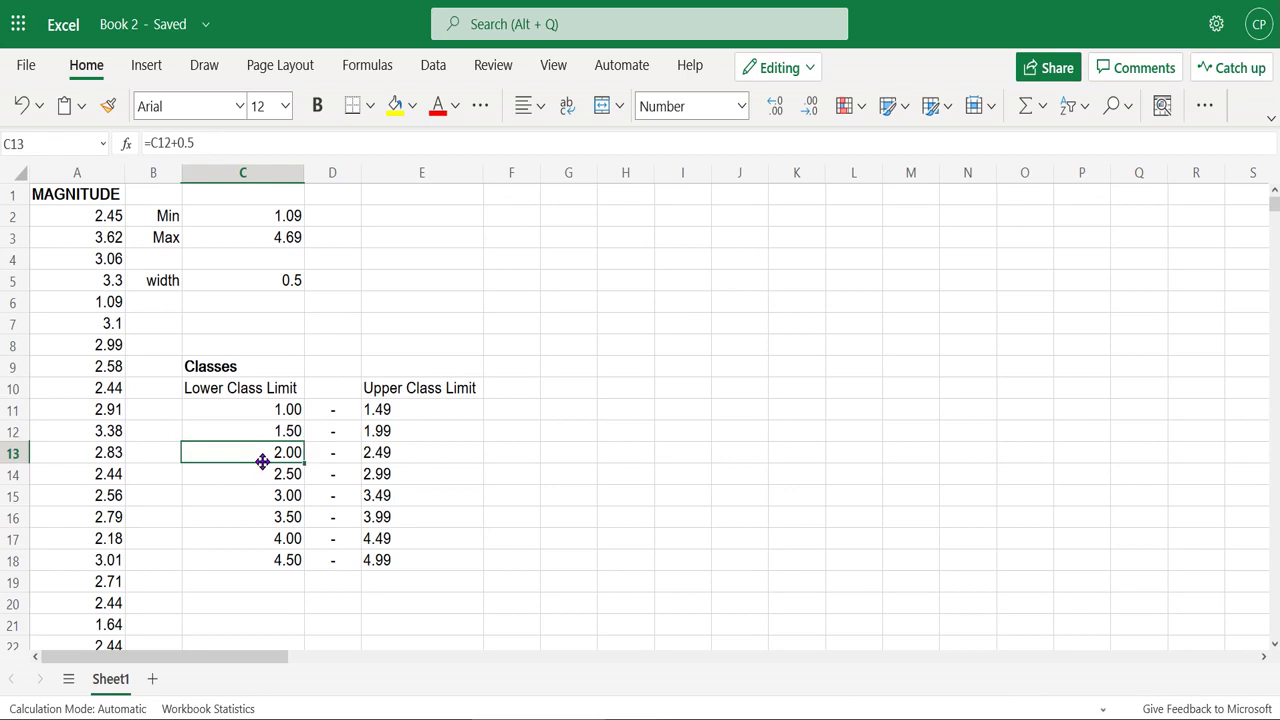
{"action": "left_click", "coordinate": [259, 478]}
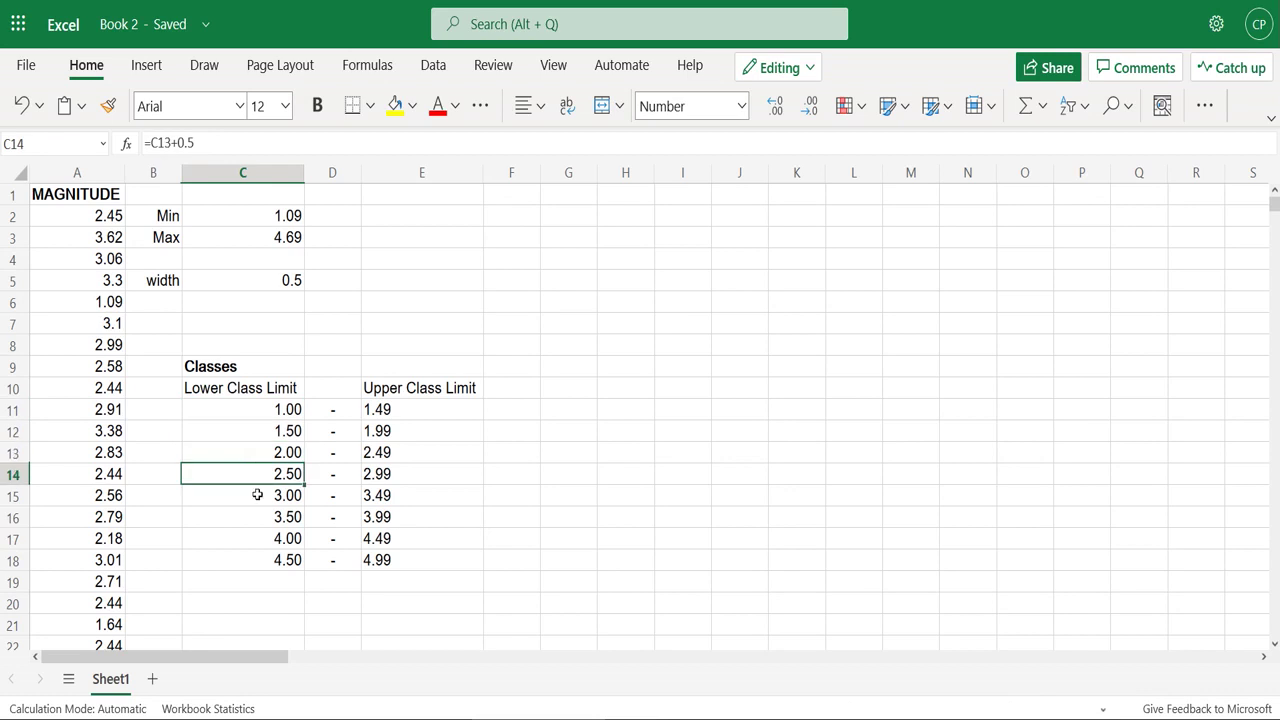
{"action": "left_click", "coordinate": [196, 143]}
{"action": "left_click_drag", "start_coordinate": [190, 143], "coordinate": [145, 143]}
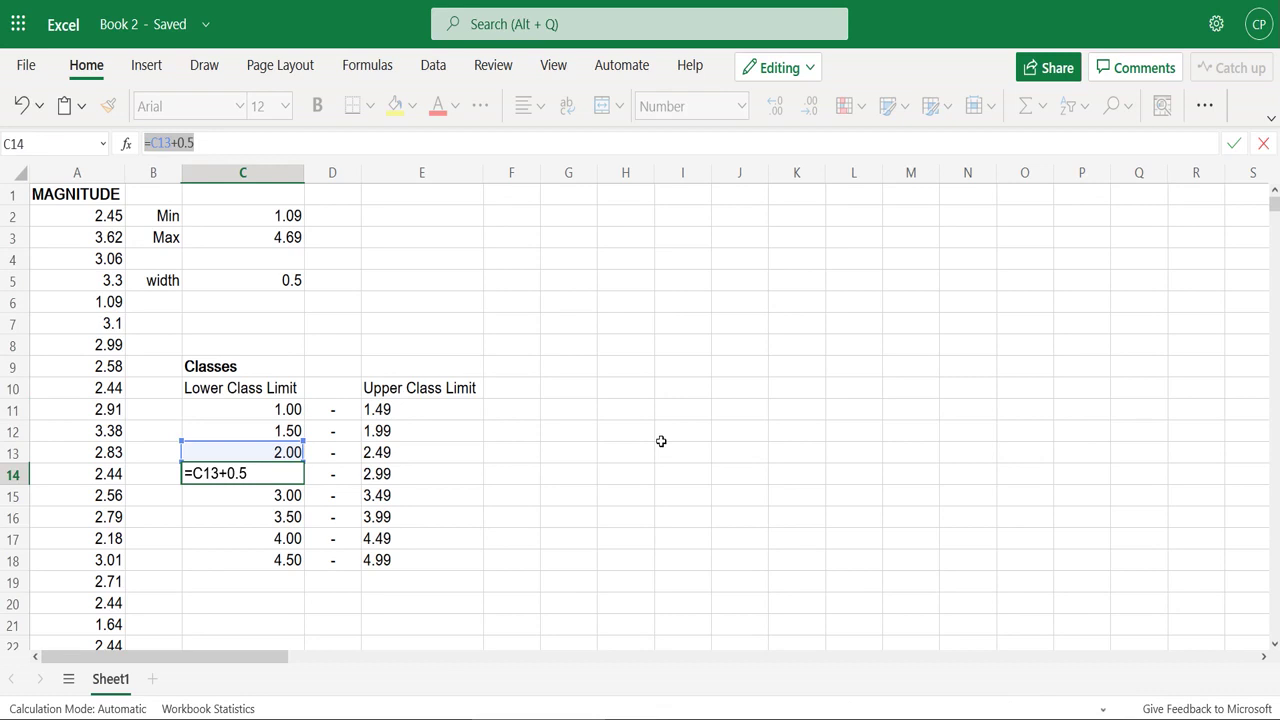
{"action": "key", "text": "Return"}
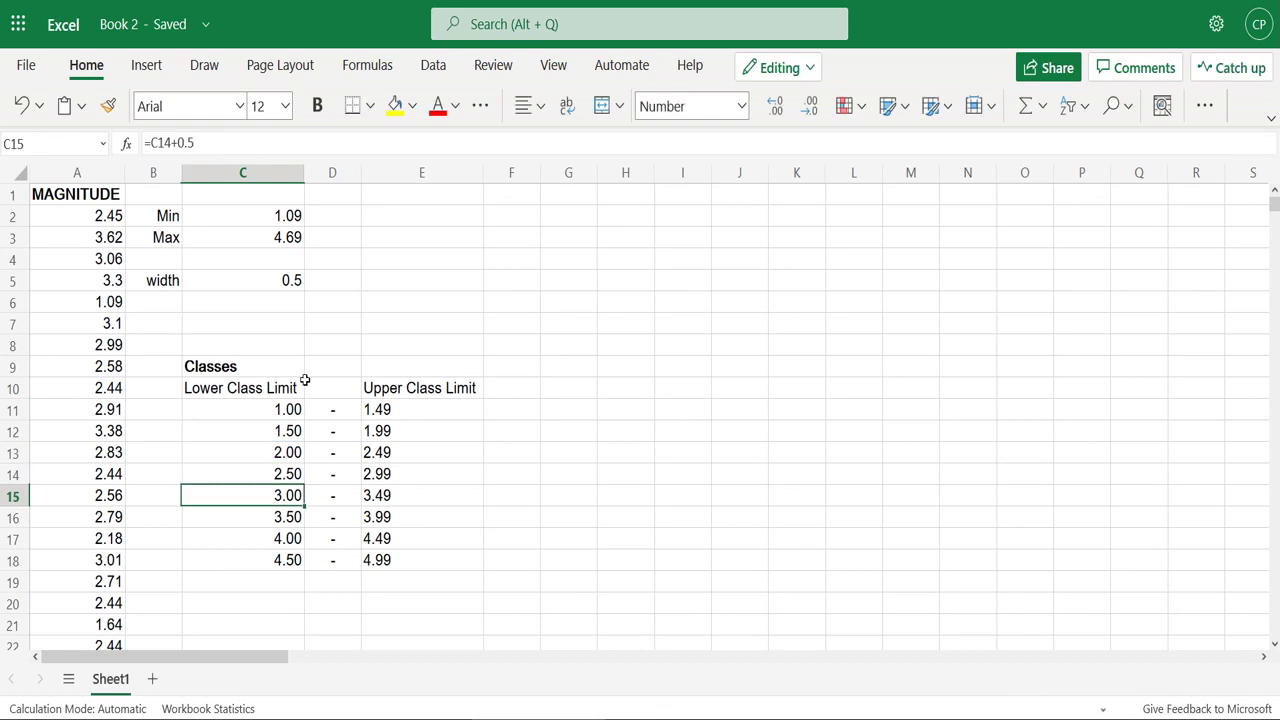
Review the upper class limits in column E and inspect the formula in E12
{"action": "left_click", "coordinate": [391, 412]}
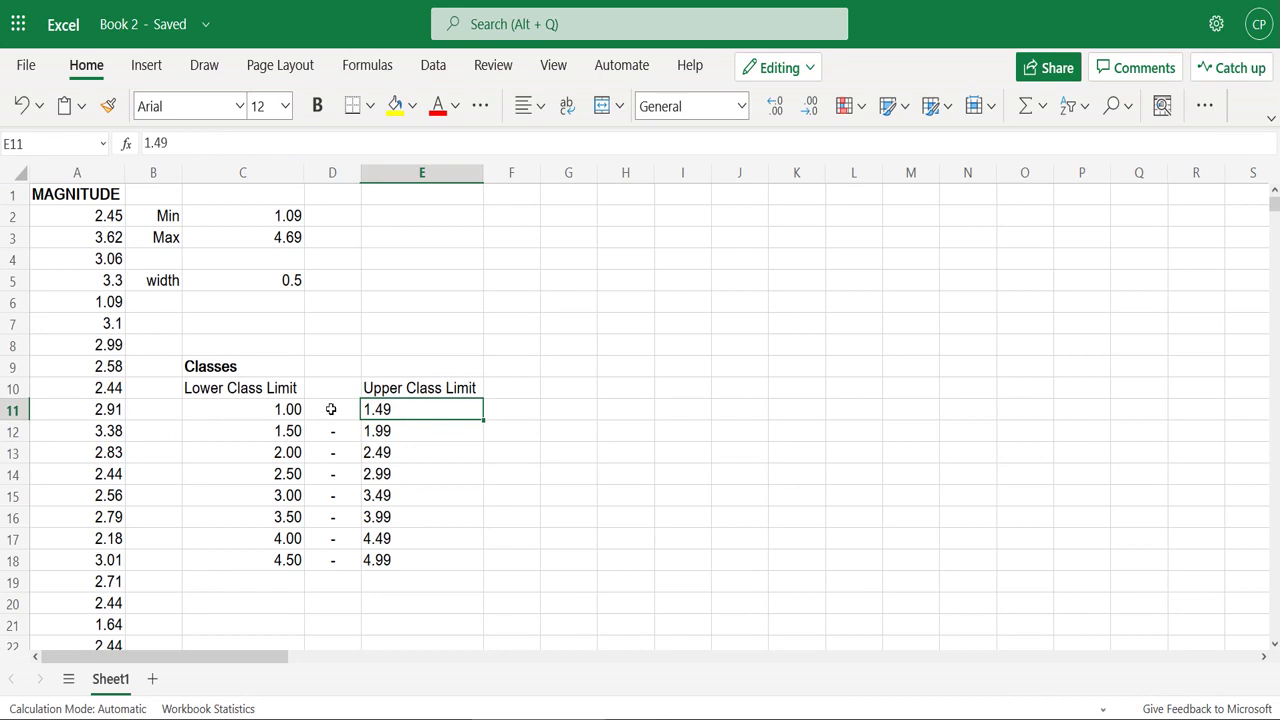
{"action": "left_click_drag", "start_coordinate": [404, 427], "coordinate": [414, 565]}
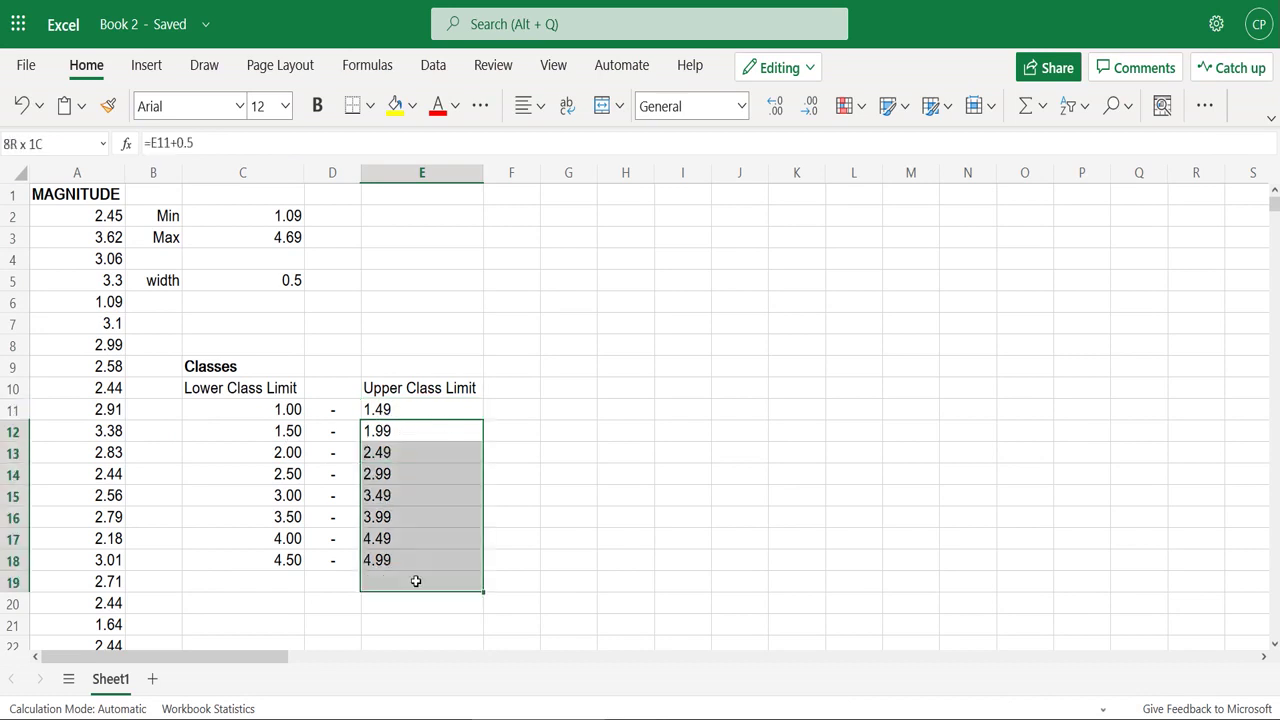
{"action": "left_click", "coordinate": [409, 430]}
{"action": "left_click", "coordinate": [233, 140]}
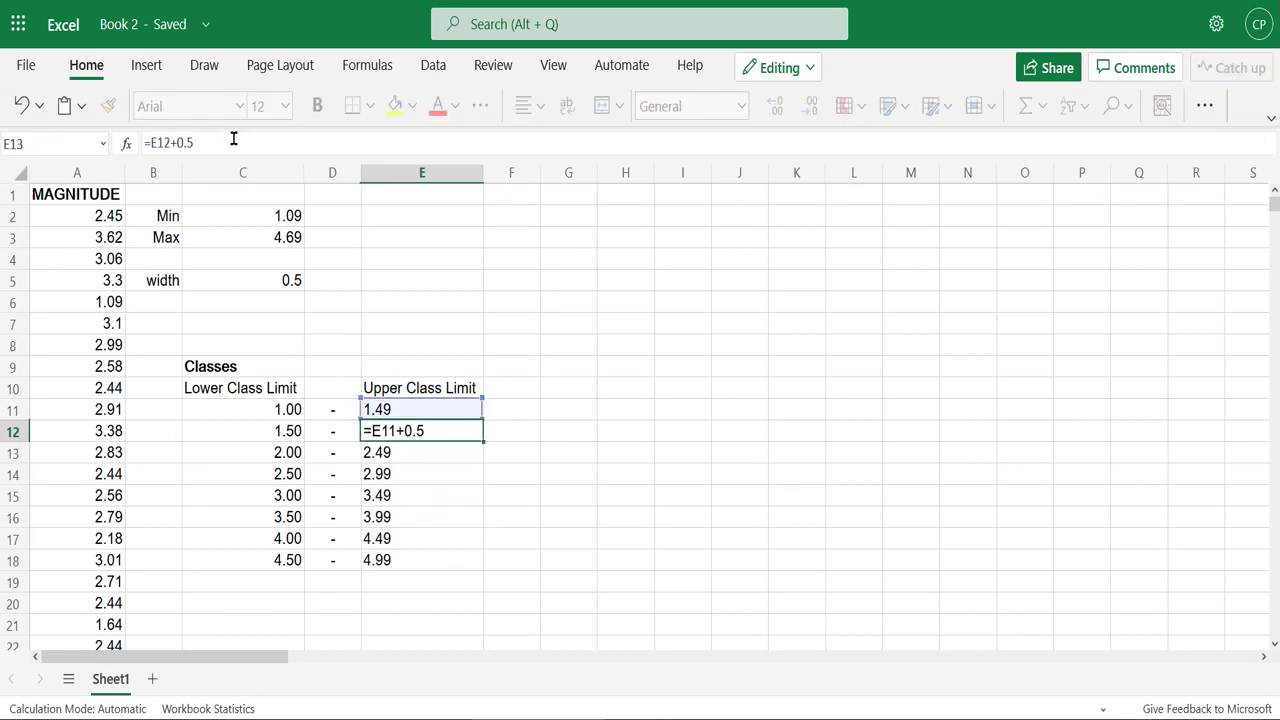
{"action": "key", "text": "Return"}
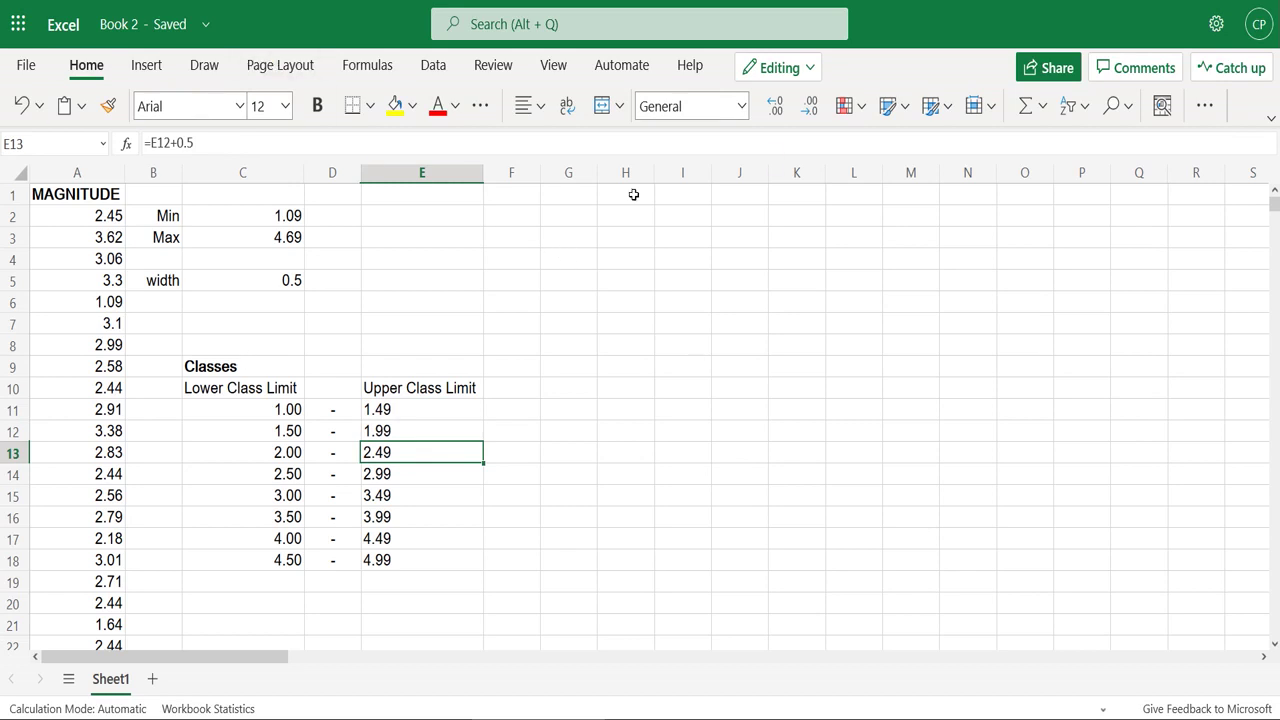
{"action": "left_click", "coordinate": [433, 66]}
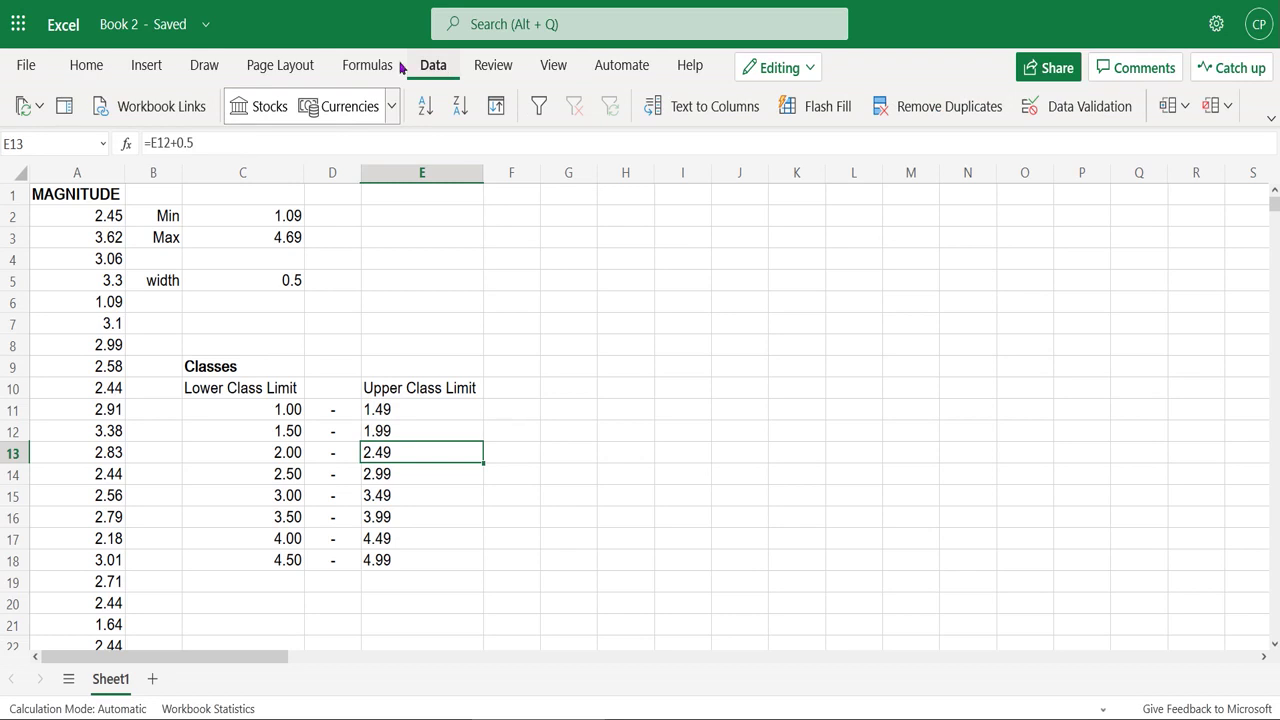
{"action": "left_click", "coordinate": [86, 65]}
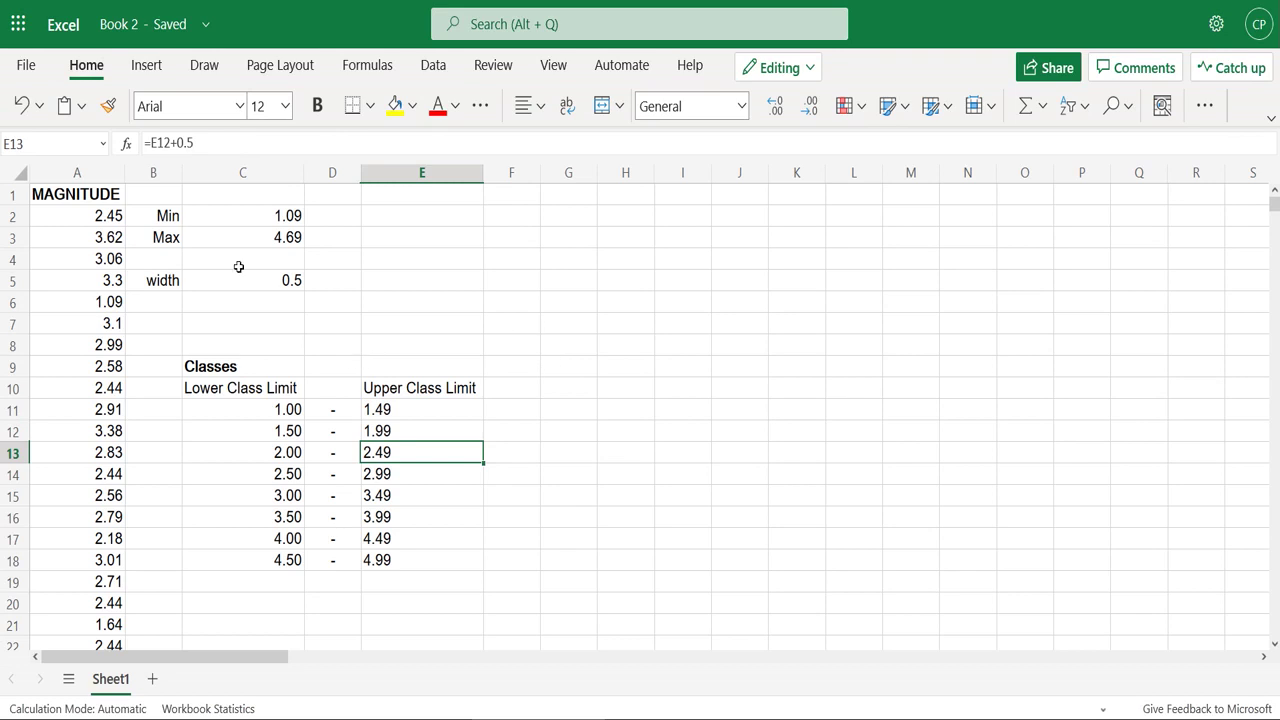
Insert a histogram of the whole MAGNITUDE column and place it beside the class limits table, over columns F to M
{"action": "left_click", "coordinate": [83, 176]}
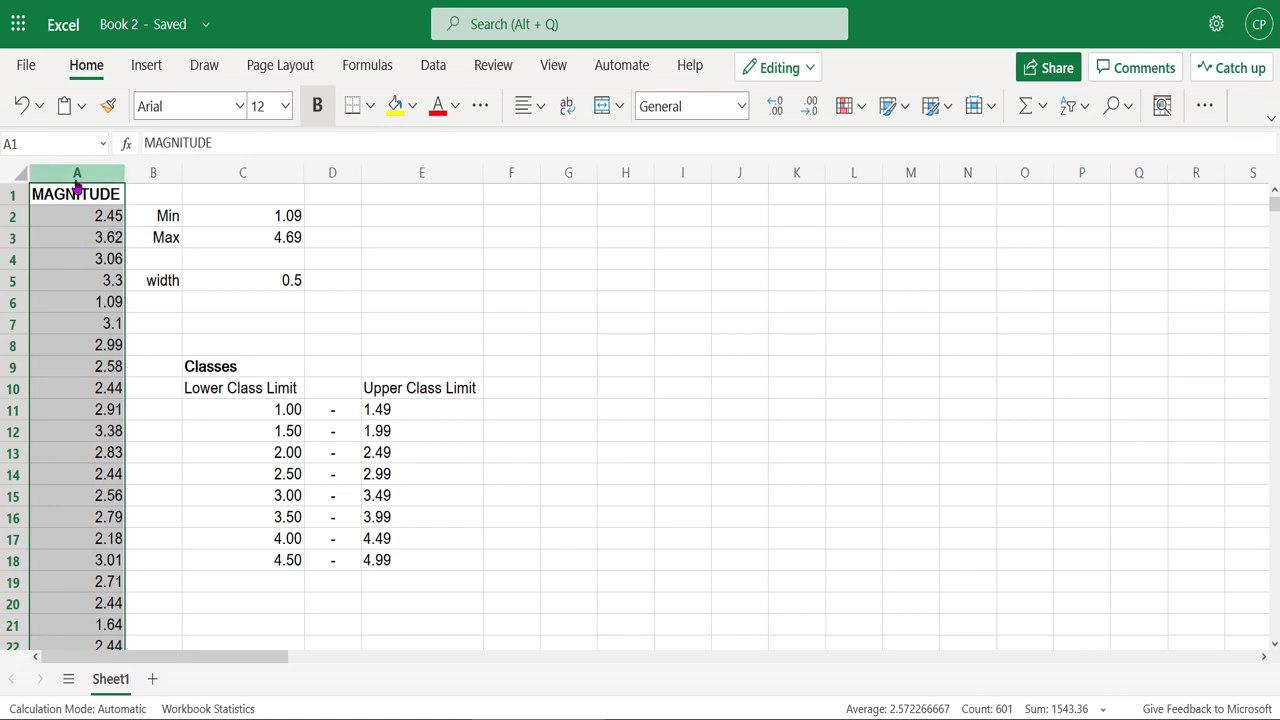
{"action": "left_click", "coordinate": [147, 67]}
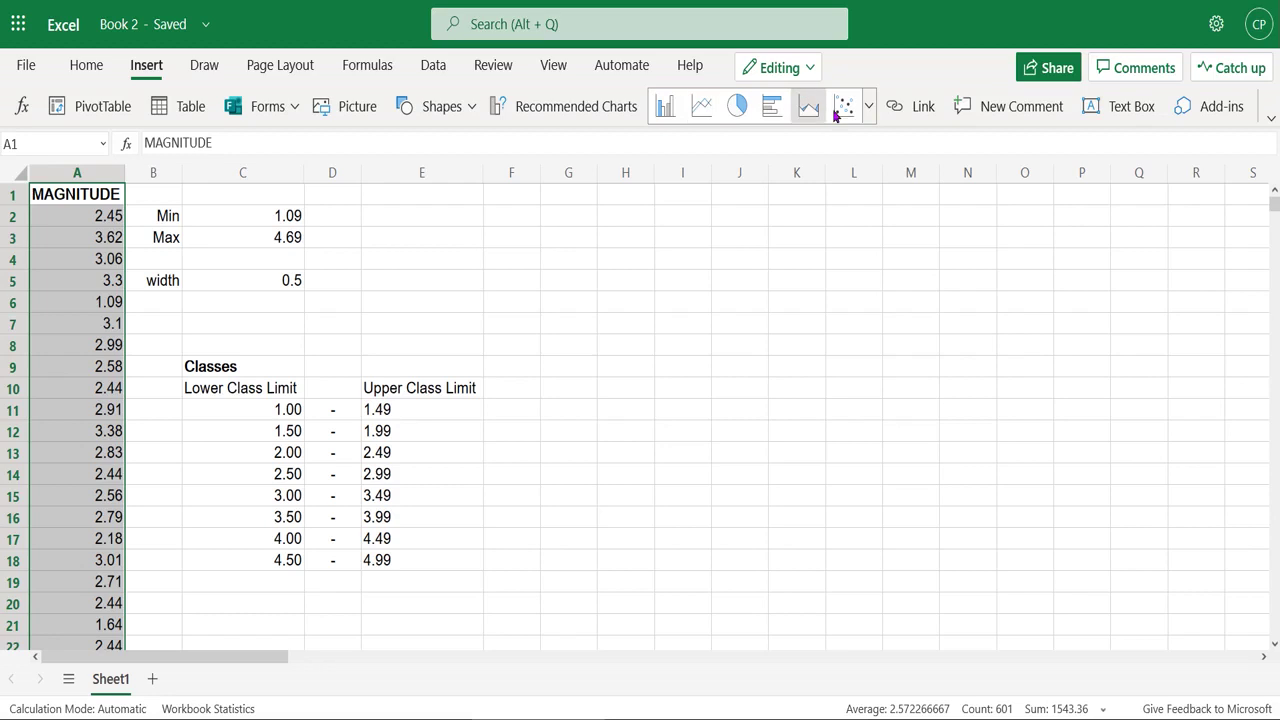
{"action": "left_click", "coordinate": [868, 108]}
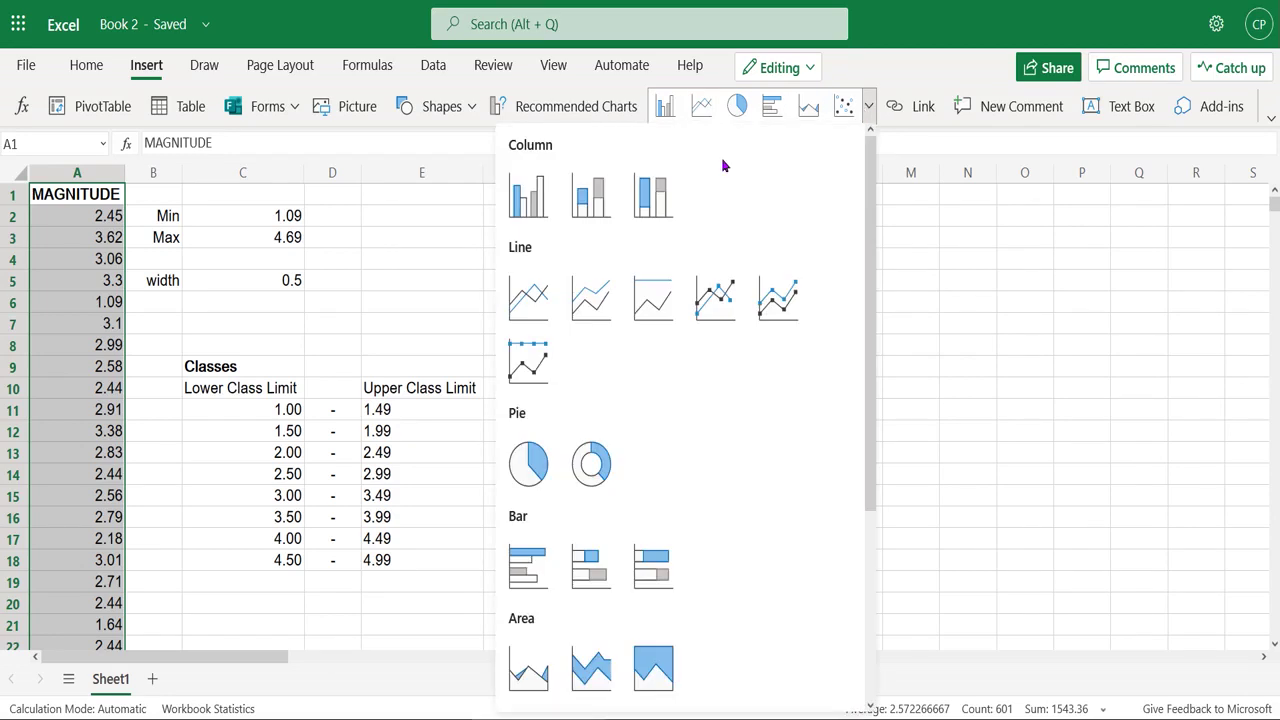
{"action": "scroll", "coordinate": [645, 425], "scroll_direction": "down", "scroll_amount": 3}
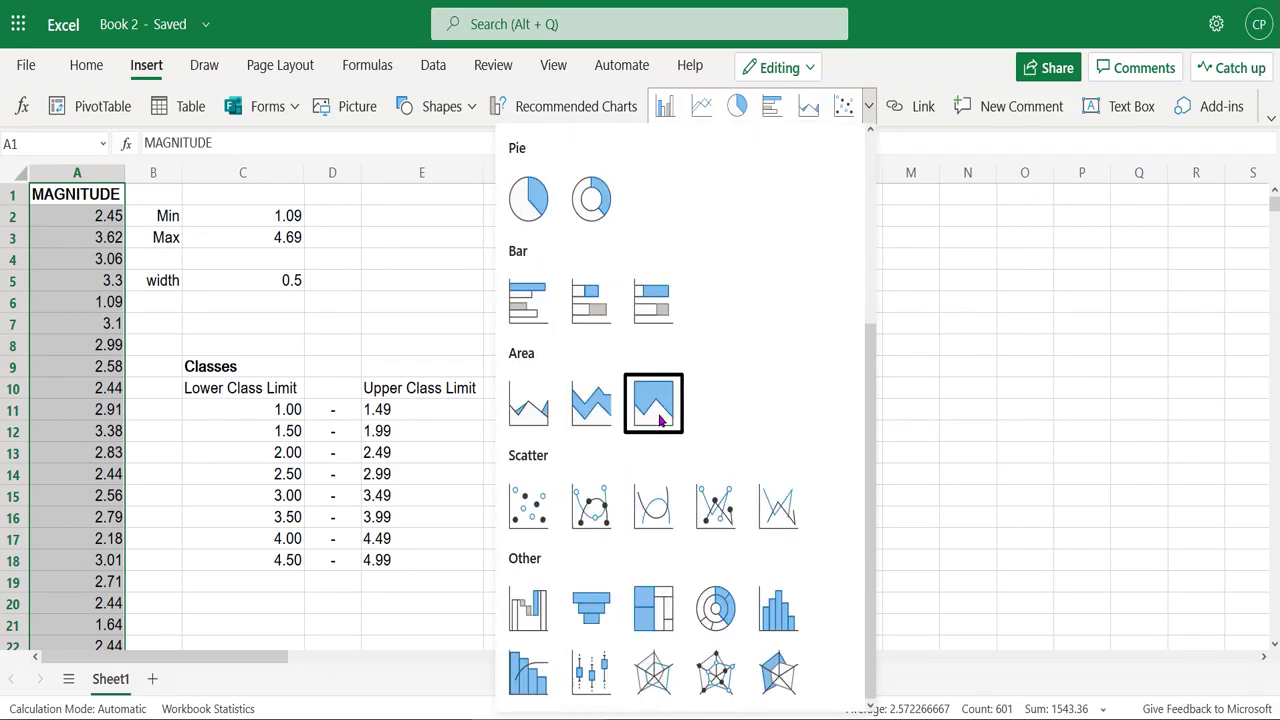
{"action": "left_click", "coordinate": [779, 609]}
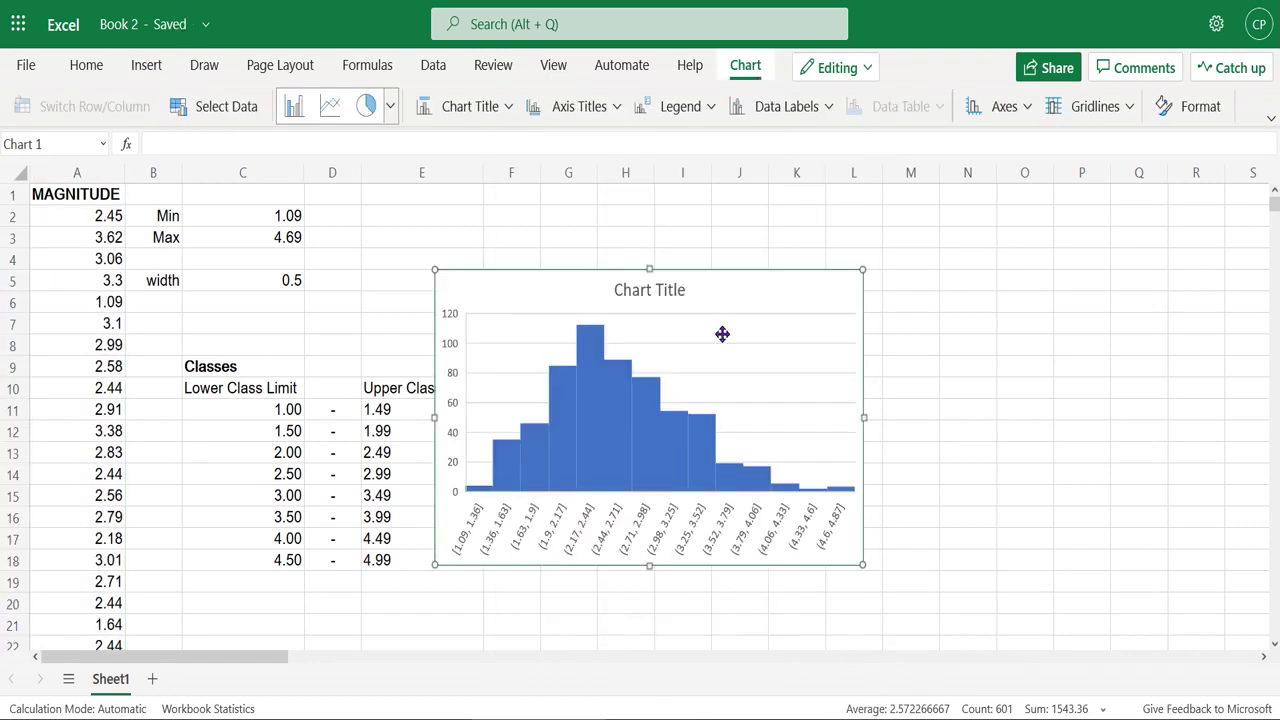
{"action": "left_click_drag", "start_coordinate": [712, 293], "coordinate": [831, 259]}
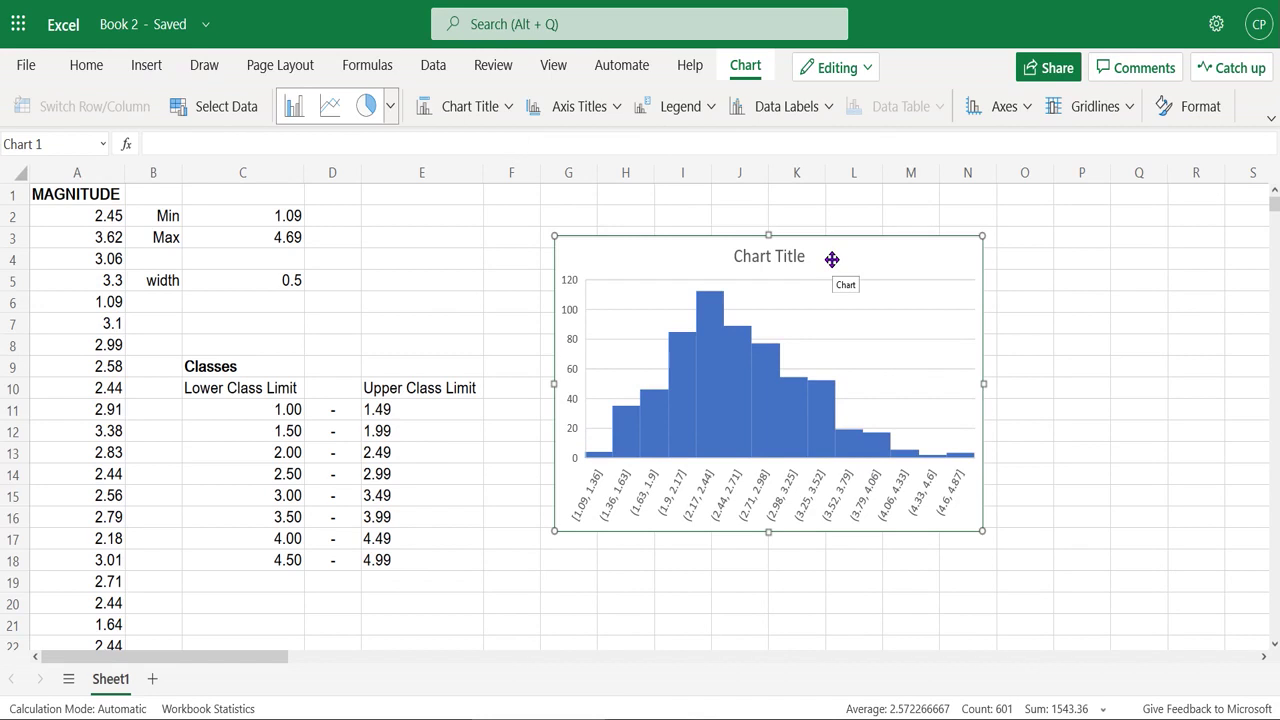
{"action": "left_click_drag", "start_coordinate": [831, 262], "coordinate": [756, 233]}
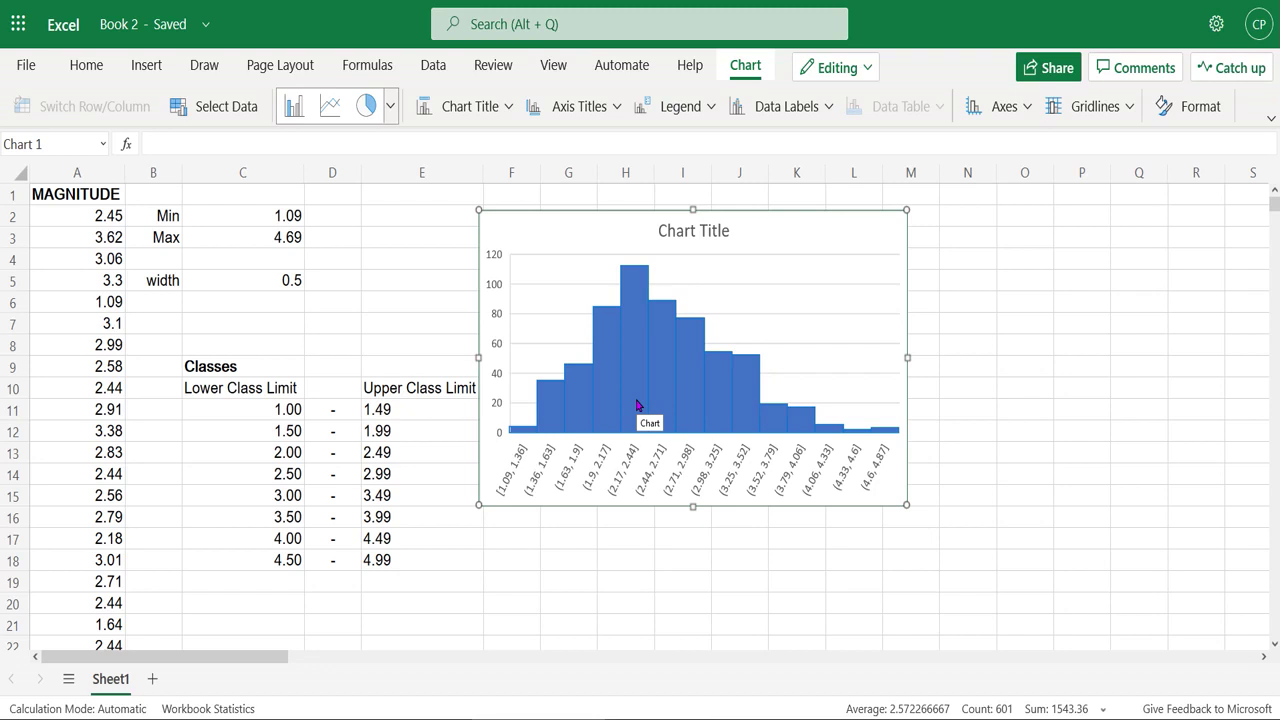
Set the histogram's MAGNITUDE series to use the Bin width option with a bin width of 0.5
{"action": "left_click", "coordinate": [631, 460]}
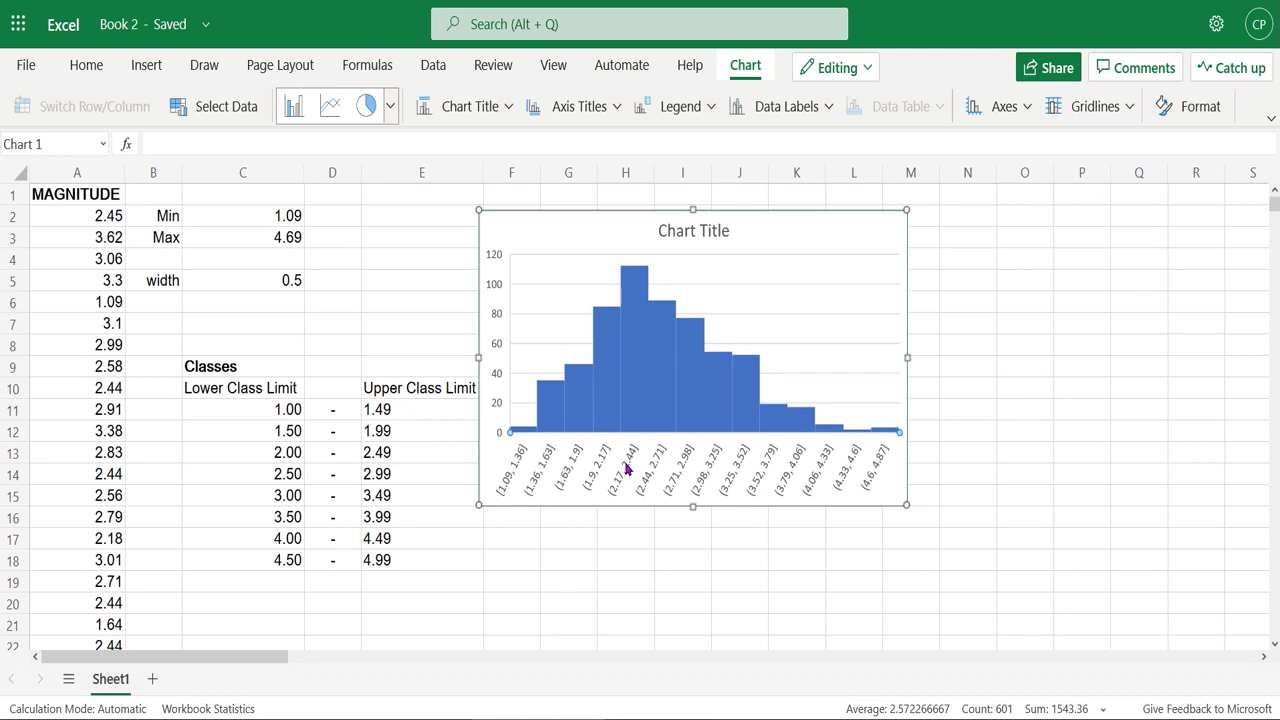
{"action": "double_click", "coordinate": [627, 468]}
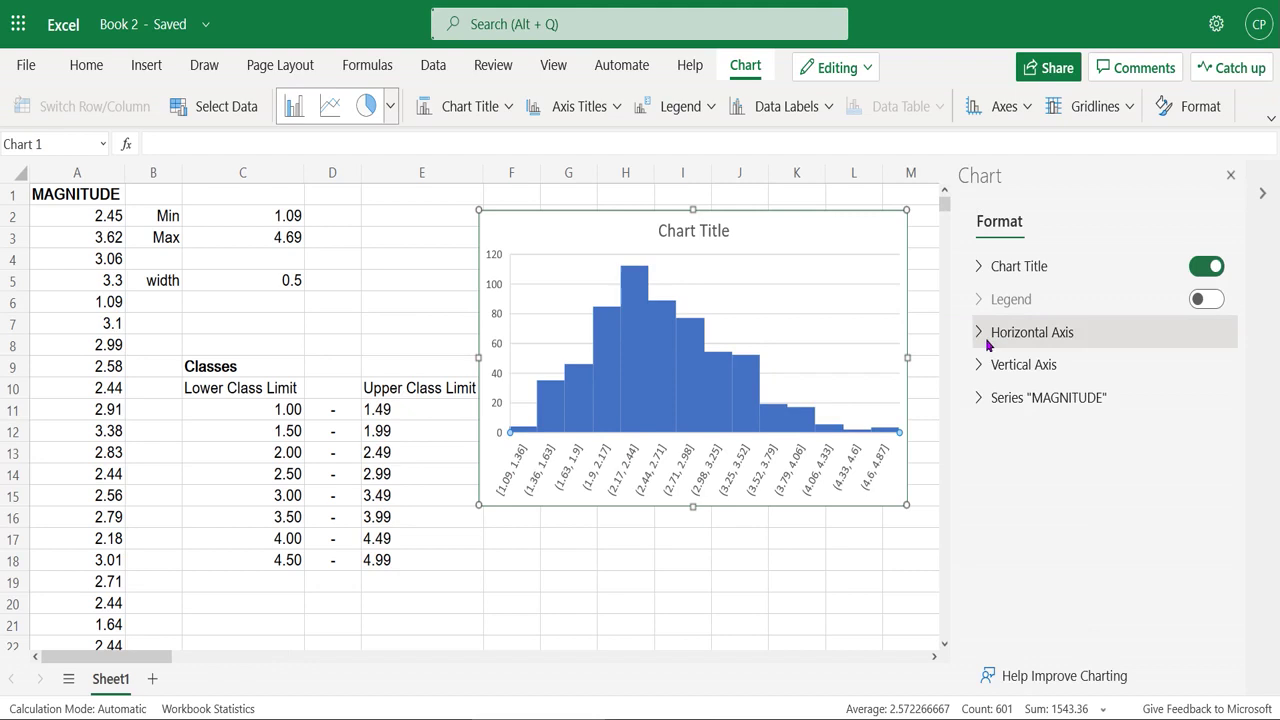
{"action": "left_click", "coordinate": [978, 402]}
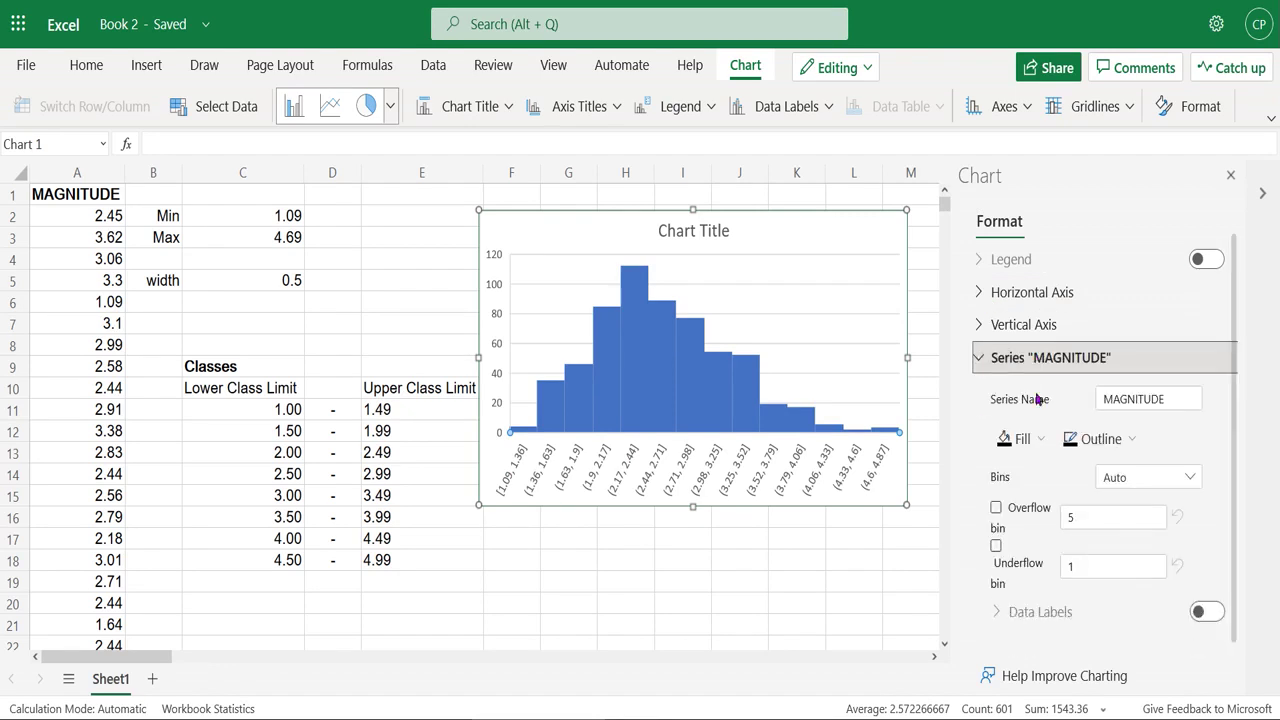
{"action": "scroll", "coordinate": [1037, 398], "scroll_direction": "down", "scroll_amount": 1}
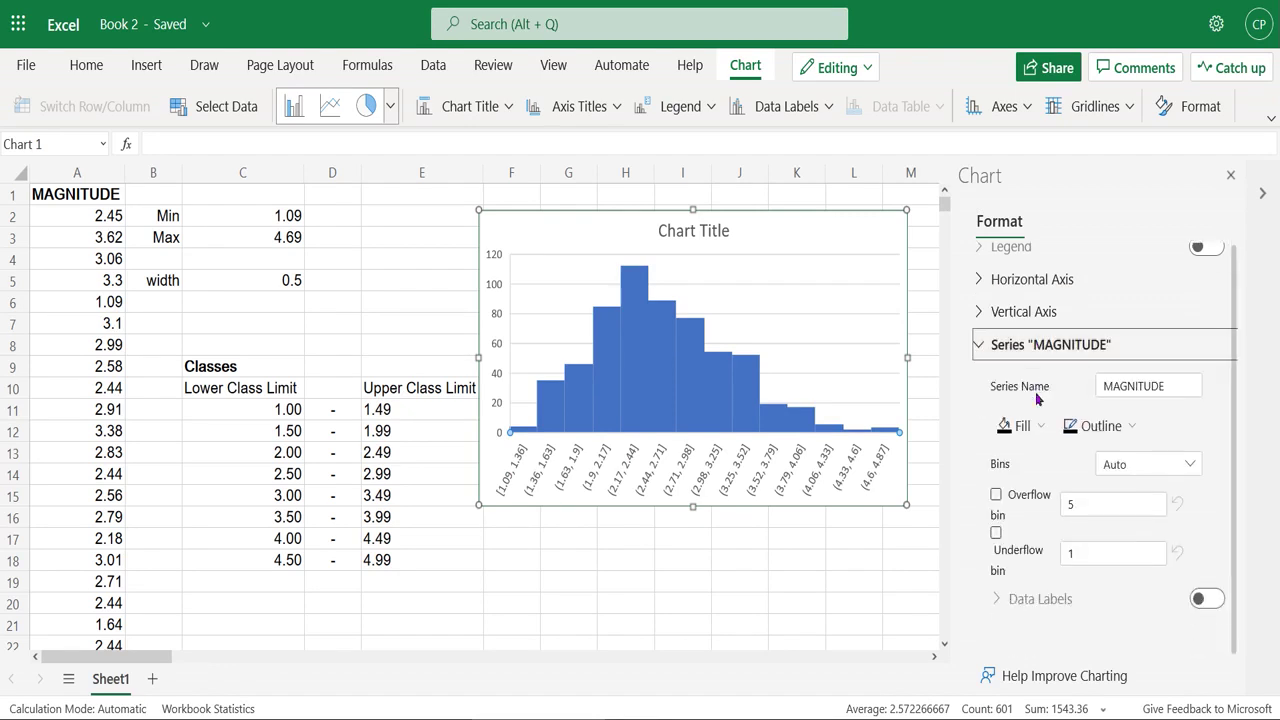
{"action": "left_click", "coordinate": [1165, 386]}
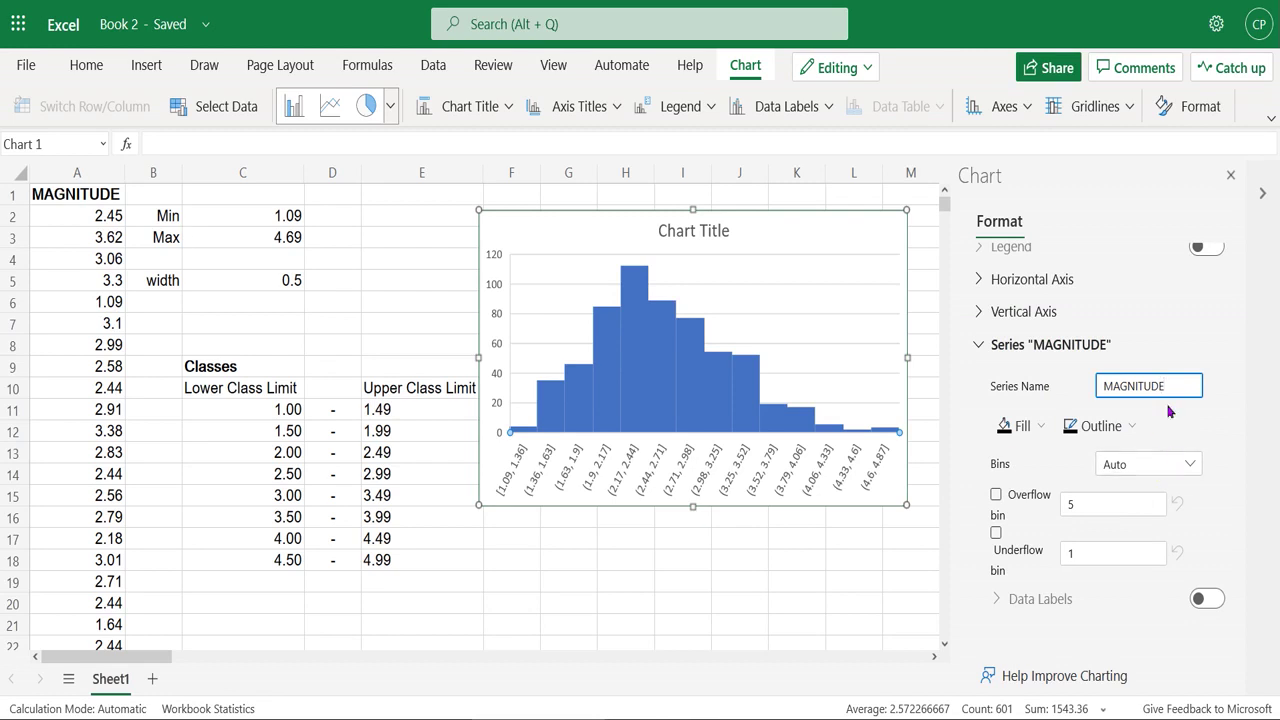
{"action": "left_click", "coordinate": [1189, 466]}
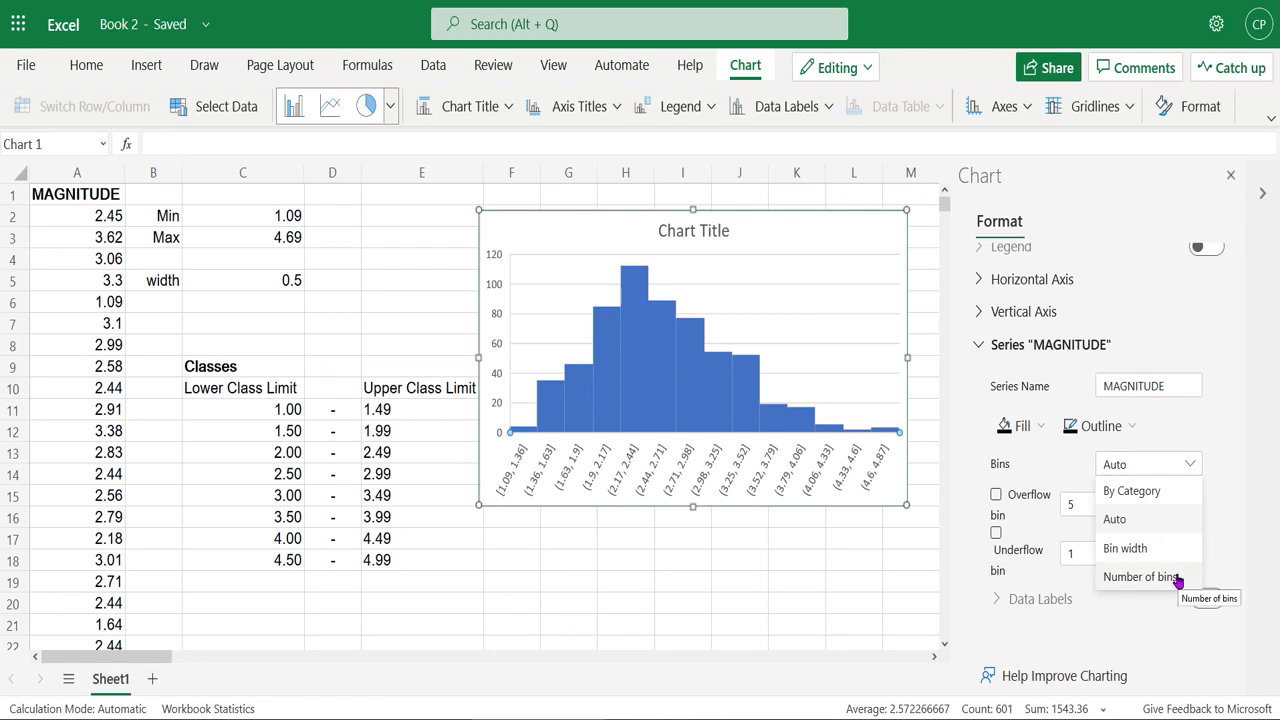
{"action": "left_click", "coordinate": [1165, 549]}
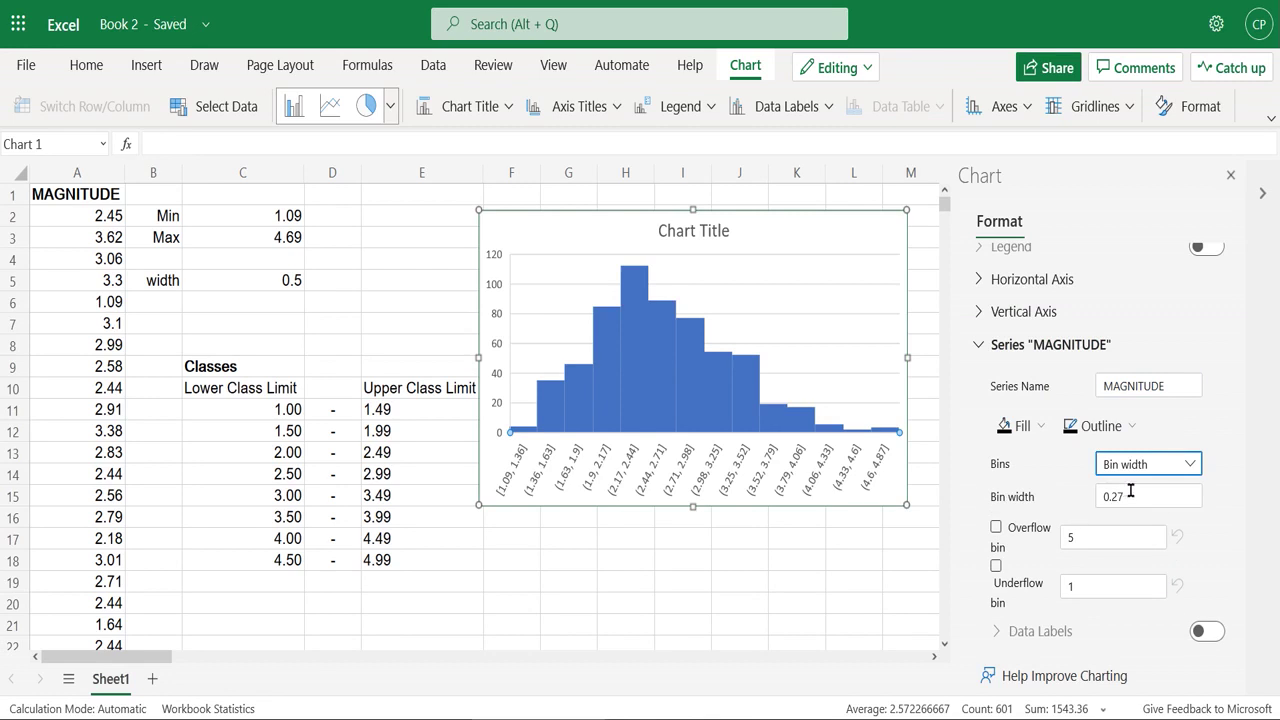
{"action": "left_click", "coordinate": [1130, 491]}
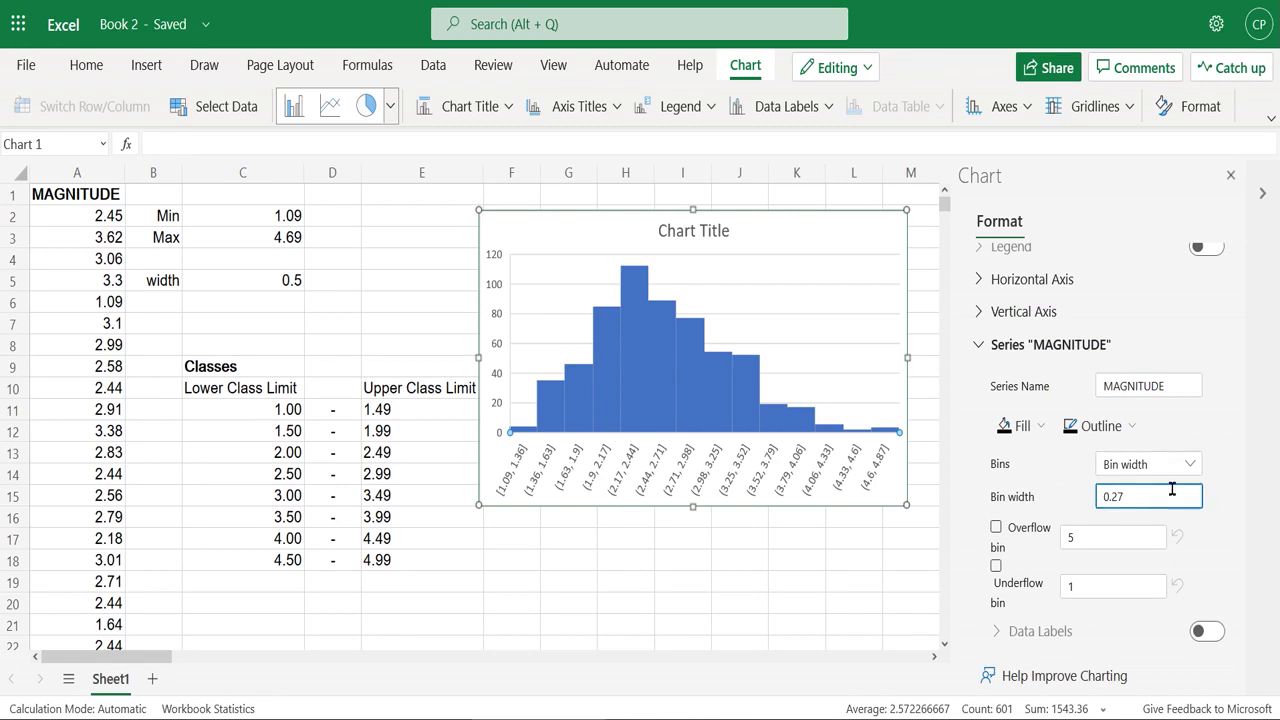
{"action": "key", "text": "BackSpace"}
{"action": "key", "text": "BackSpace"}
{"action": "type", "text": "5"}
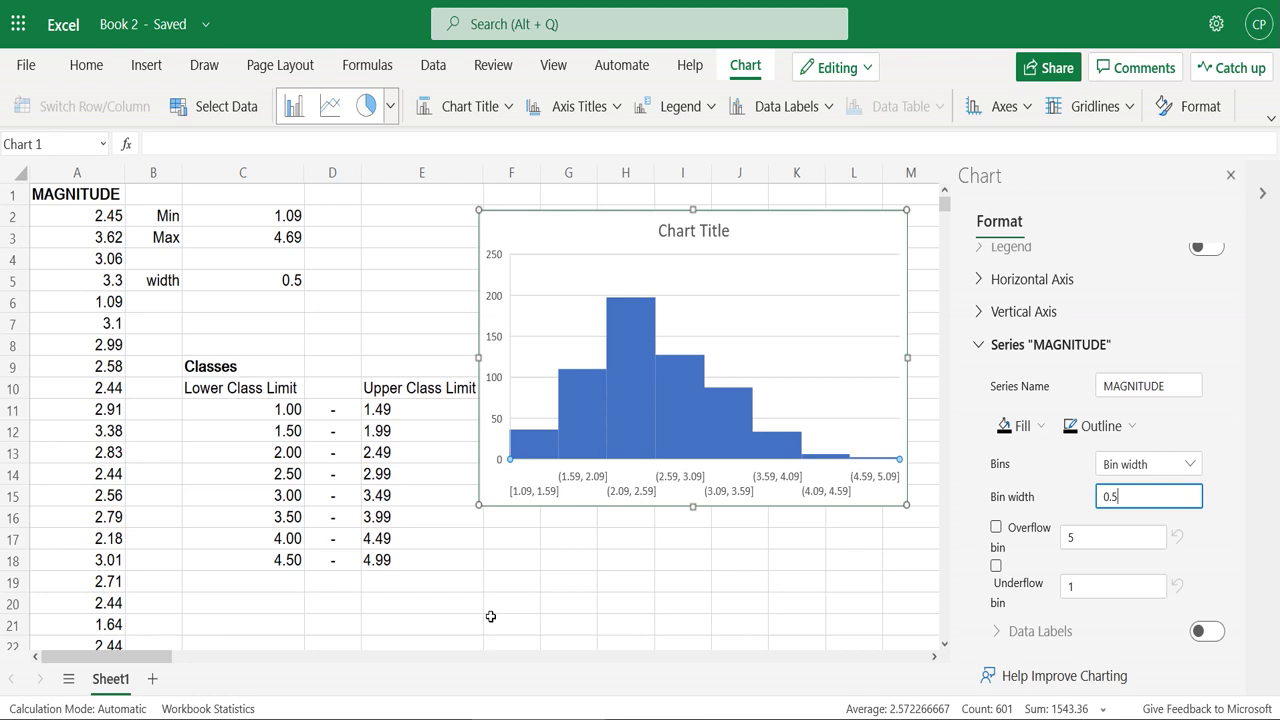
{"action": "left_click", "coordinate": [1001, 580]}
{"action": "left_click", "coordinate": [996, 567]}
{"action": "left_click", "coordinate": [1010, 538]}
{"action": "left_click", "coordinate": [1012, 528]}
{"action": "left_click", "coordinate": [996, 567]}
{"action": "left_click", "coordinate": [997, 569]}
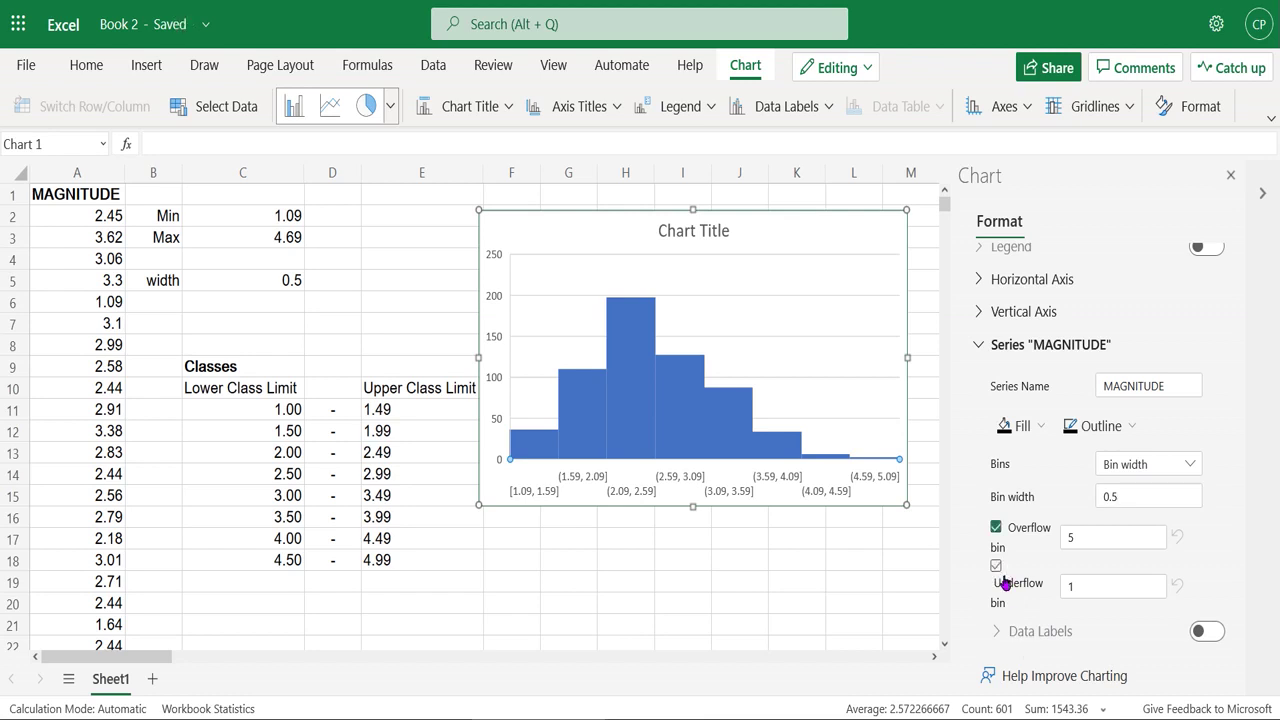
{"action": "left_click", "coordinate": [996, 570]}
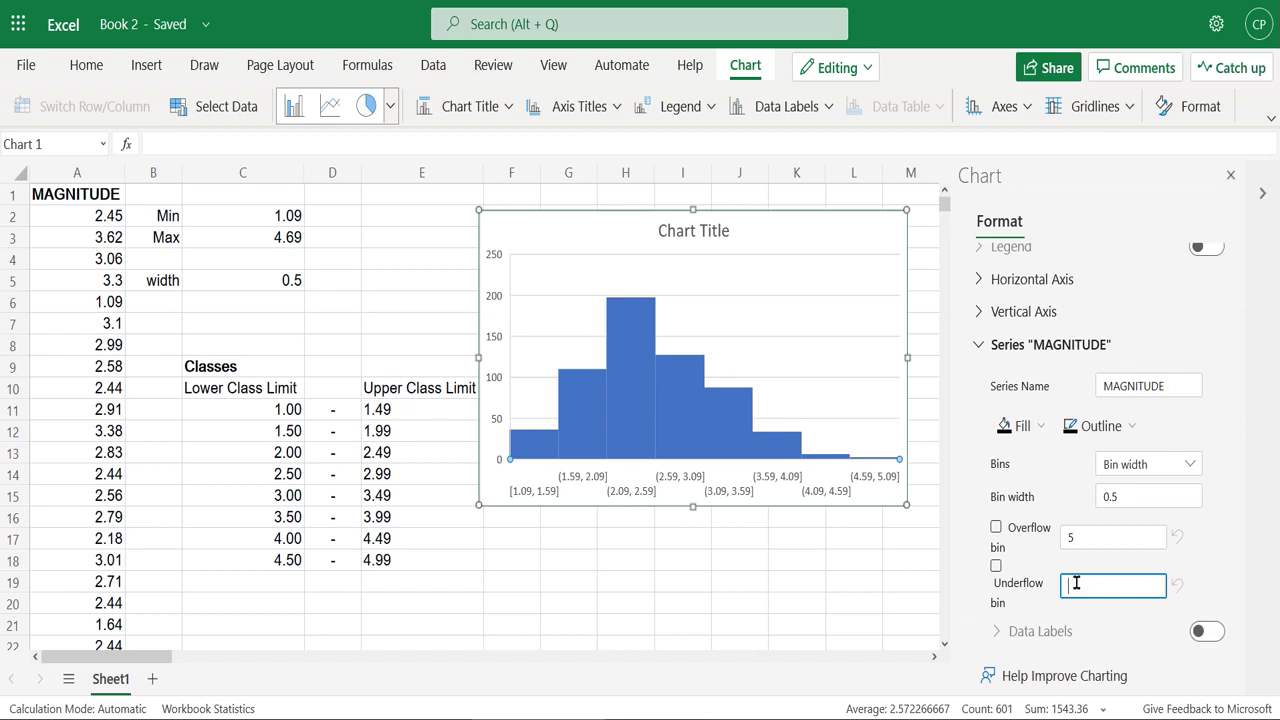
Enable the underflow bin for the MAGNITUDE series and set its value to 1.49, the first upper class limit
{"action": "type", "text": "49"}
{"action": "key", "text": "BackSpace"}
{"action": "type", "text": "9"}
{"action": "key", "text": "Return"}
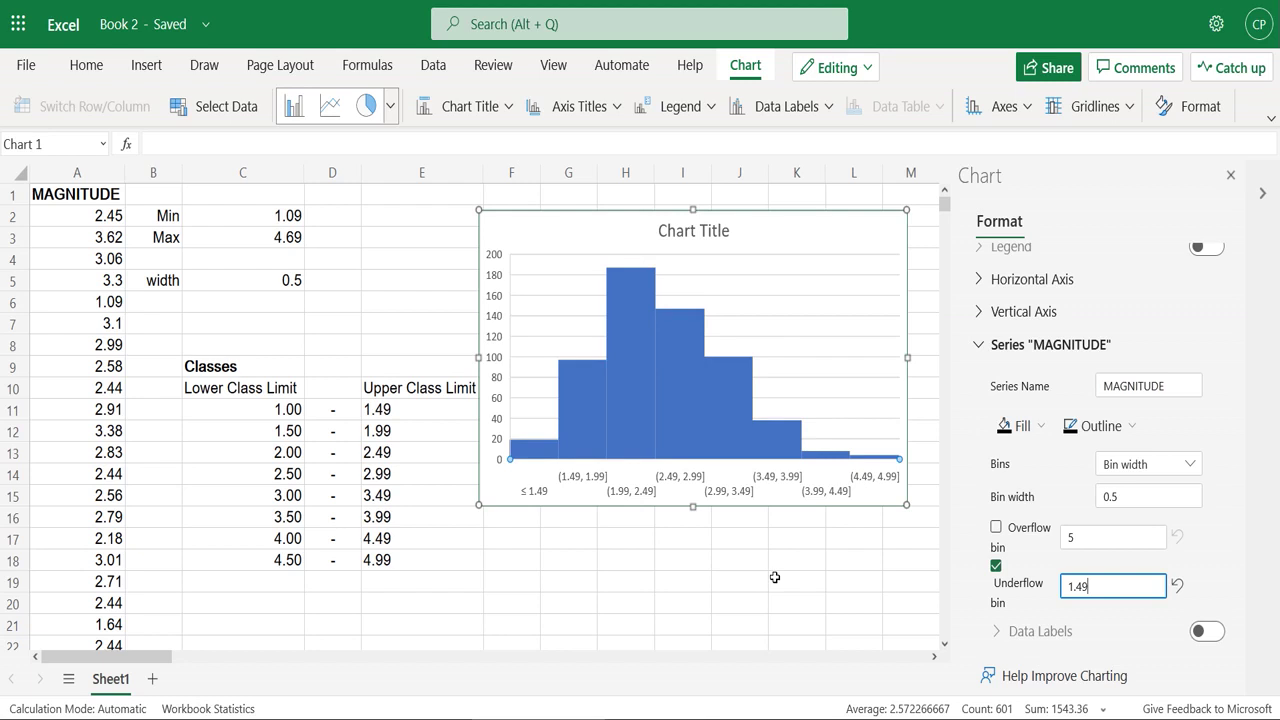
Change the histogram's title to "Earthquake Magnitudes"
{"action": "double_click", "coordinate": [690, 238]}
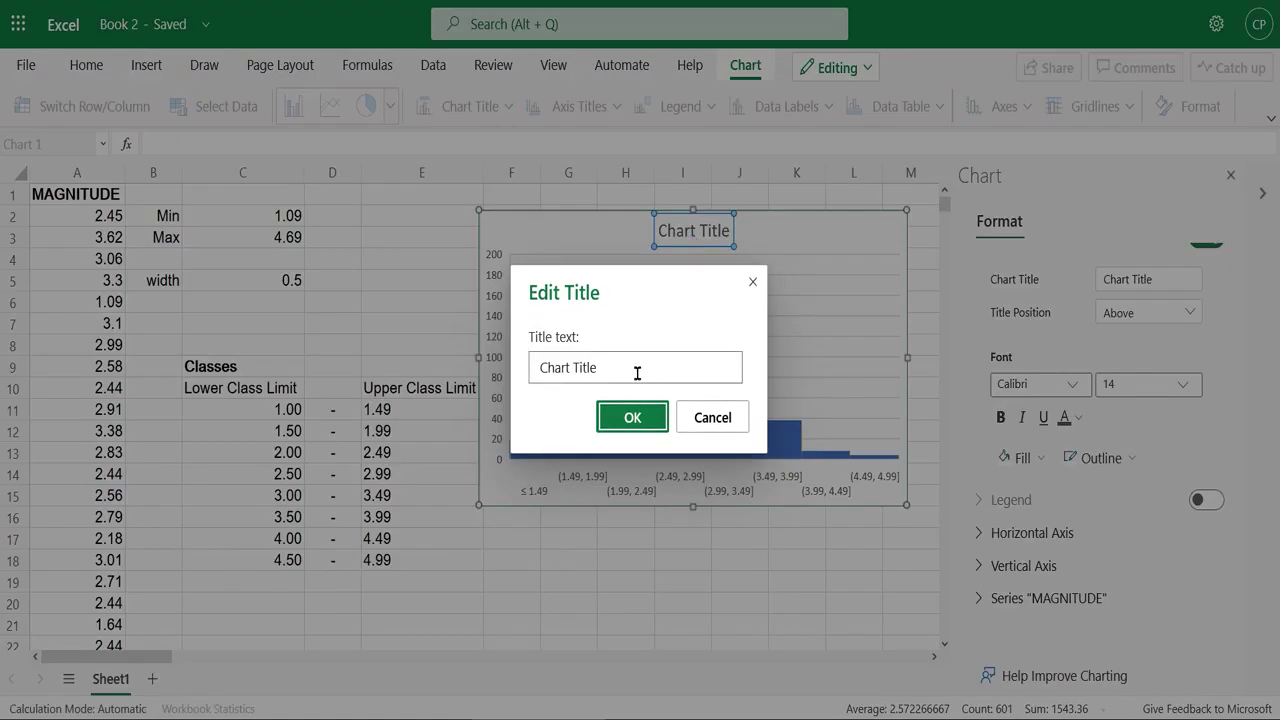
{"action": "type", "text": "Earthquake Magnitudes"}
{"action": "key", "text": "Return"}
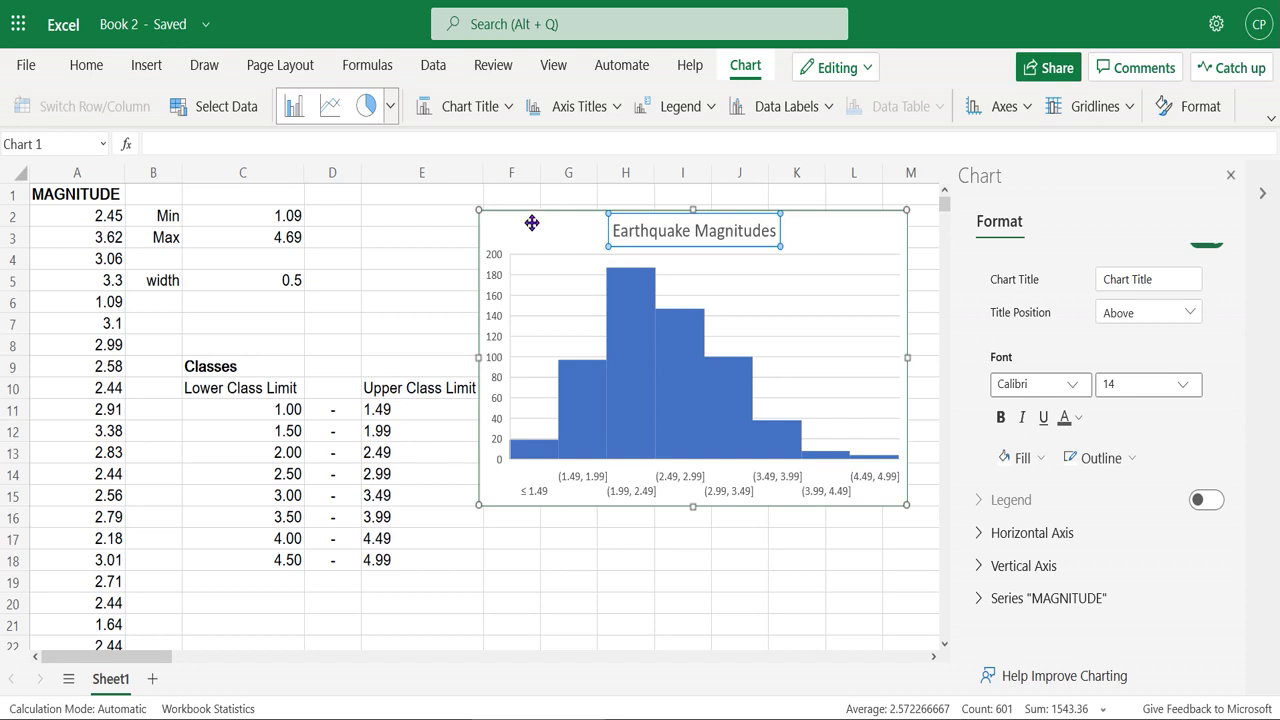
Close the chart formatting options and move the histogram away from the classes table, over columns L to S
{"action": "mouse_move", "coordinate": [531, 220]}
{"action": "left_mouse_down"}
{"action": "mouse_move", "coordinate": [551, 220]}
{"action": "mouse_move", "coordinate": [546, 204]}
{"action": "left_mouse_up"}
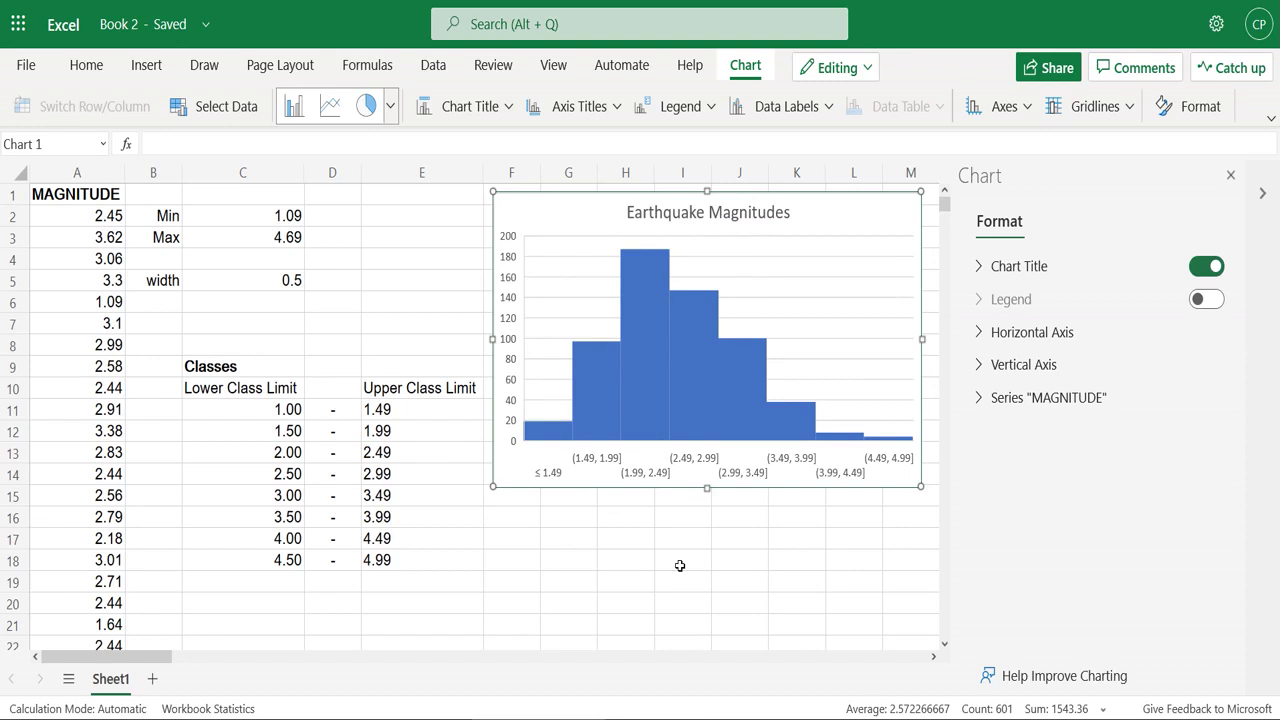
{"action": "left_click", "coordinate": [1231, 175]}
{"action": "left_click_drag", "start_coordinate": [817, 226], "coordinate": [1148, 236]}
Enter the heading "Frequency" in F10 and fit the width of column F to it
{"action": "left_click", "coordinate": [504, 413]}
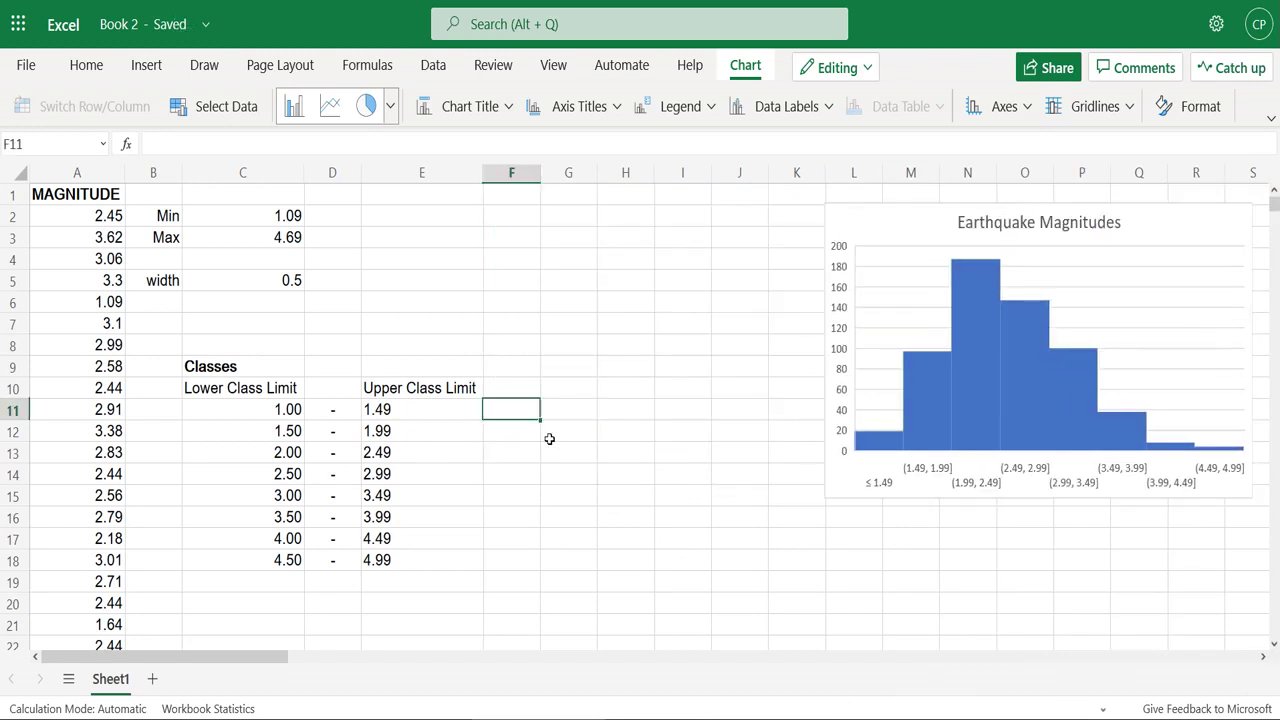
{"action": "left_click", "coordinate": [505, 387]}
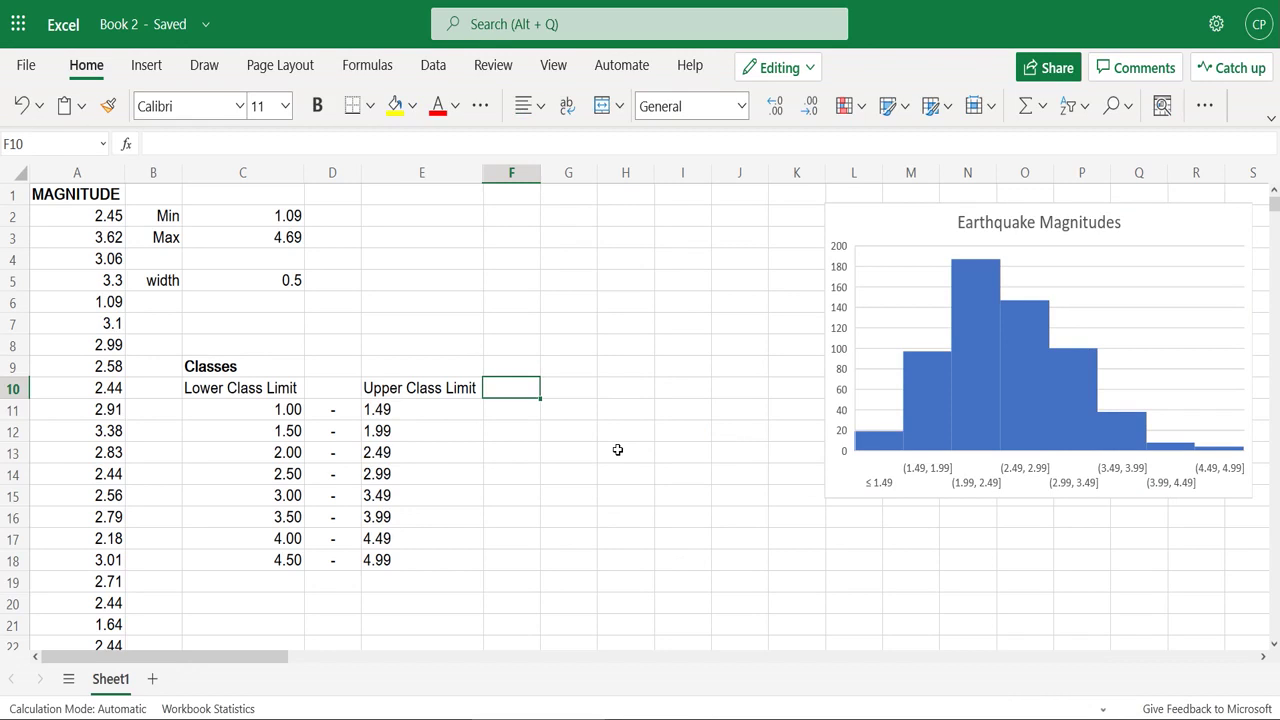
{"action": "type", "text": "Frequency"}
{"action": "key", "text": "Return"}
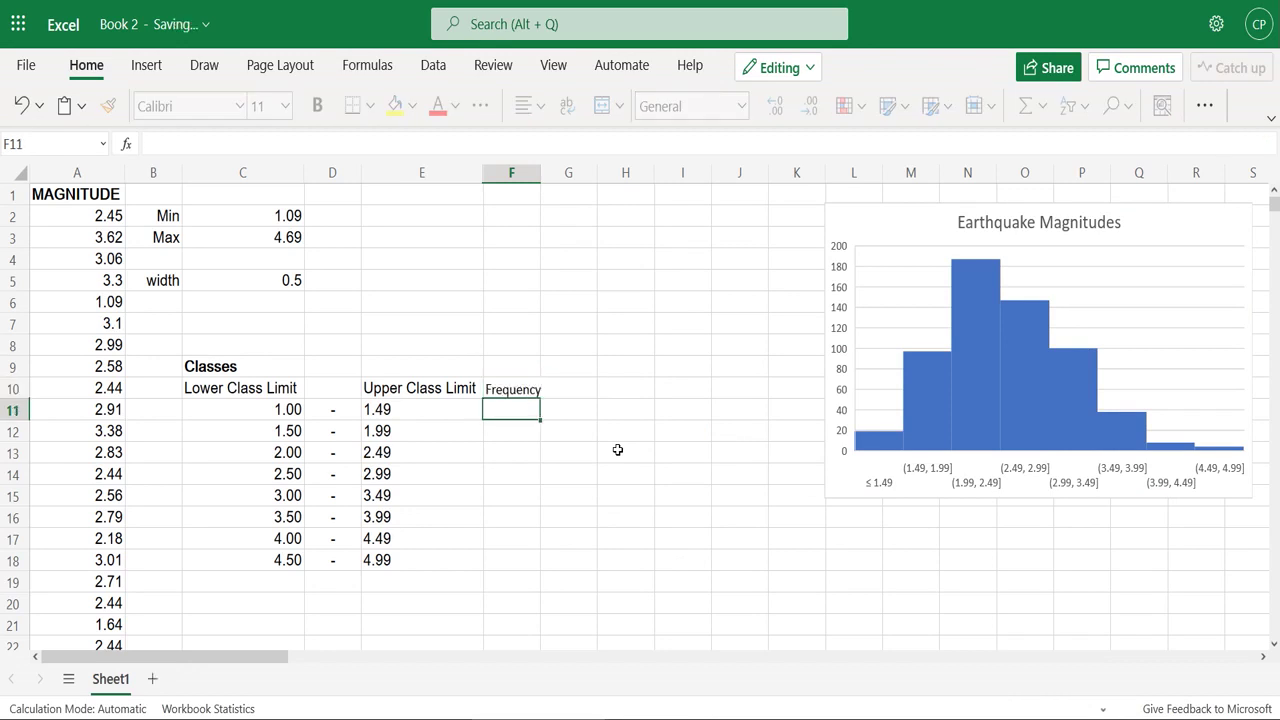
{"action": "double_click", "coordinate": [540, 170]}
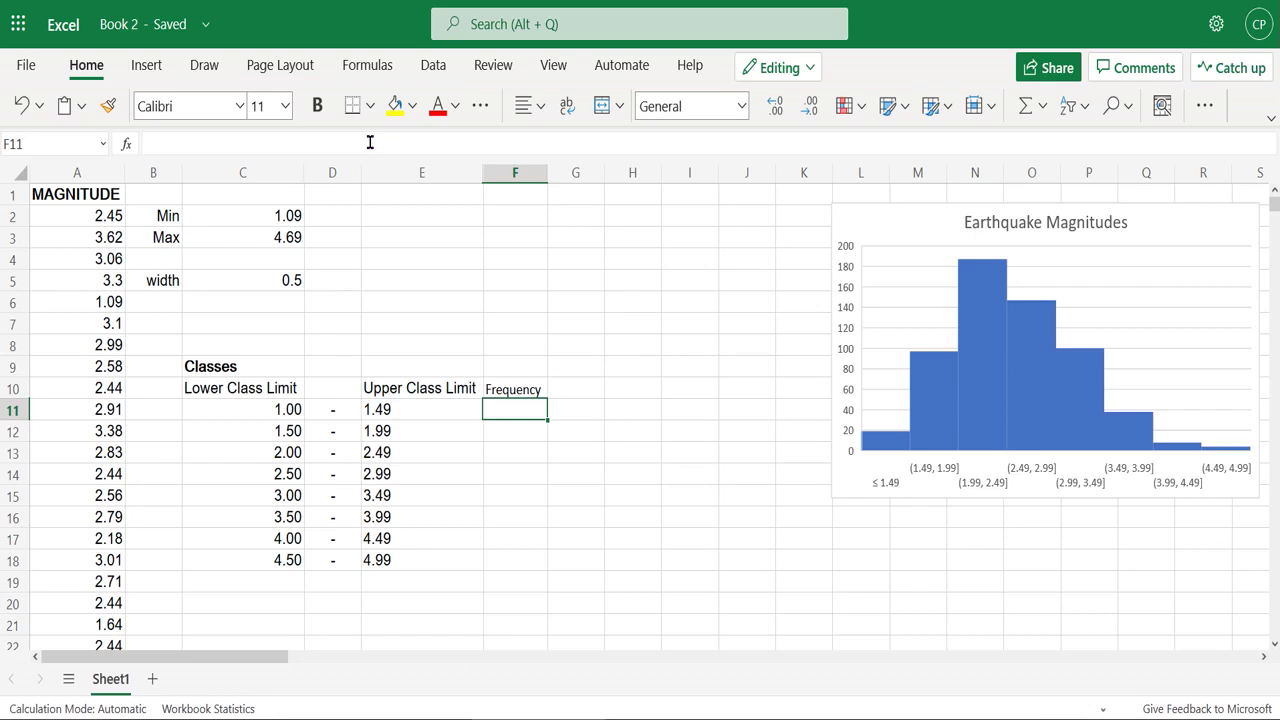
Begin a COUNTIFS formula in F11 with column A as the first range and ">="&C11 as its criterion
{"action": "type", "text": "="}
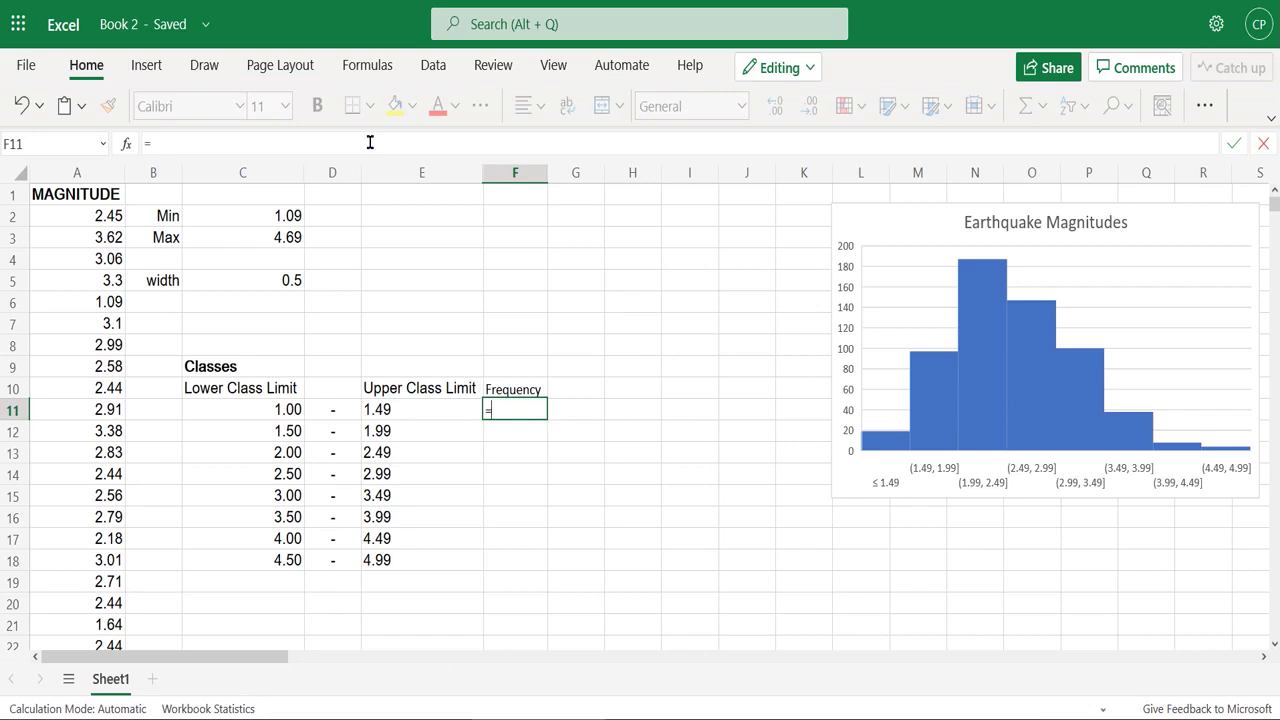
{"action": "type", "text": "COUNTIF"}
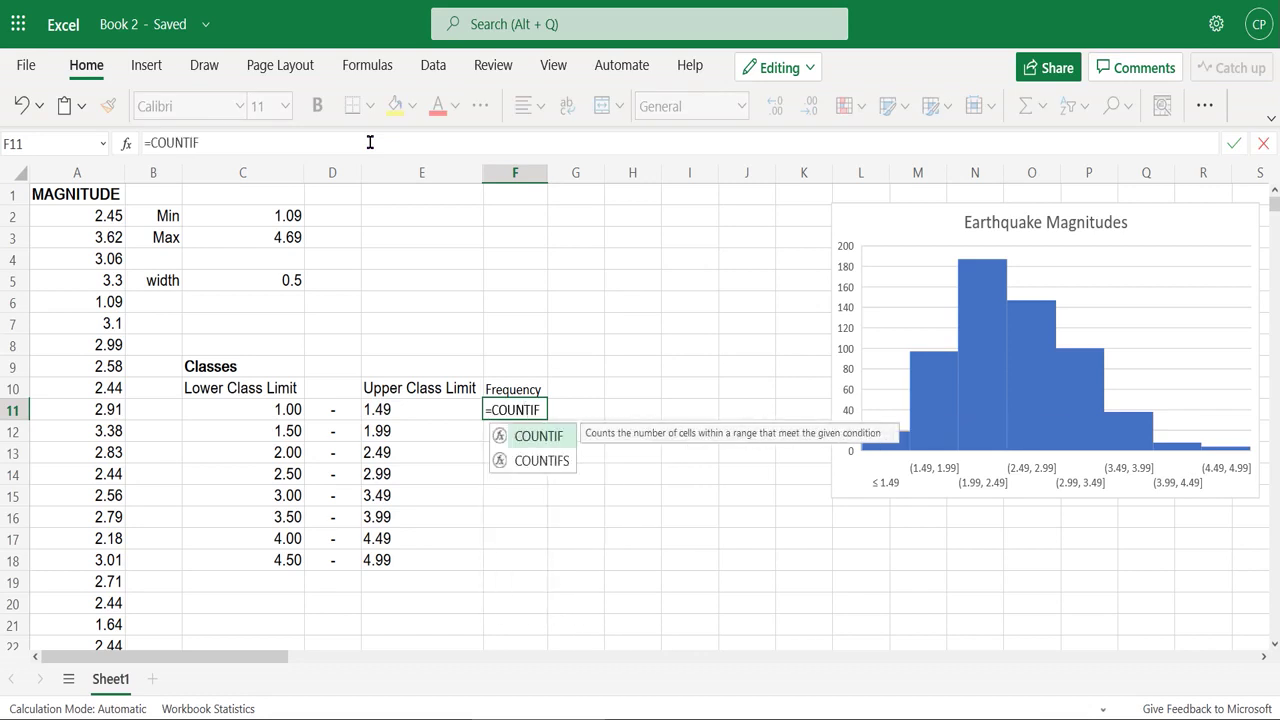
{"action": "type", "text": "S("}
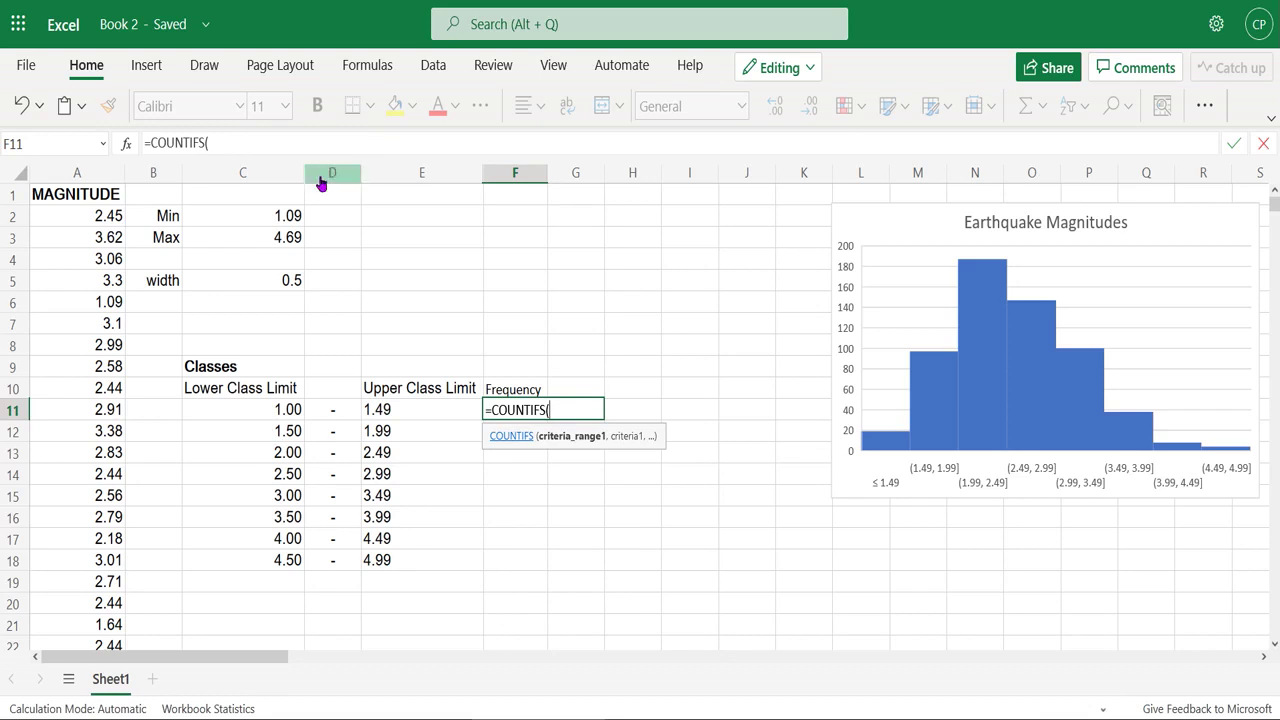
{"action": "left_click", "coordinate": [88, 172]}
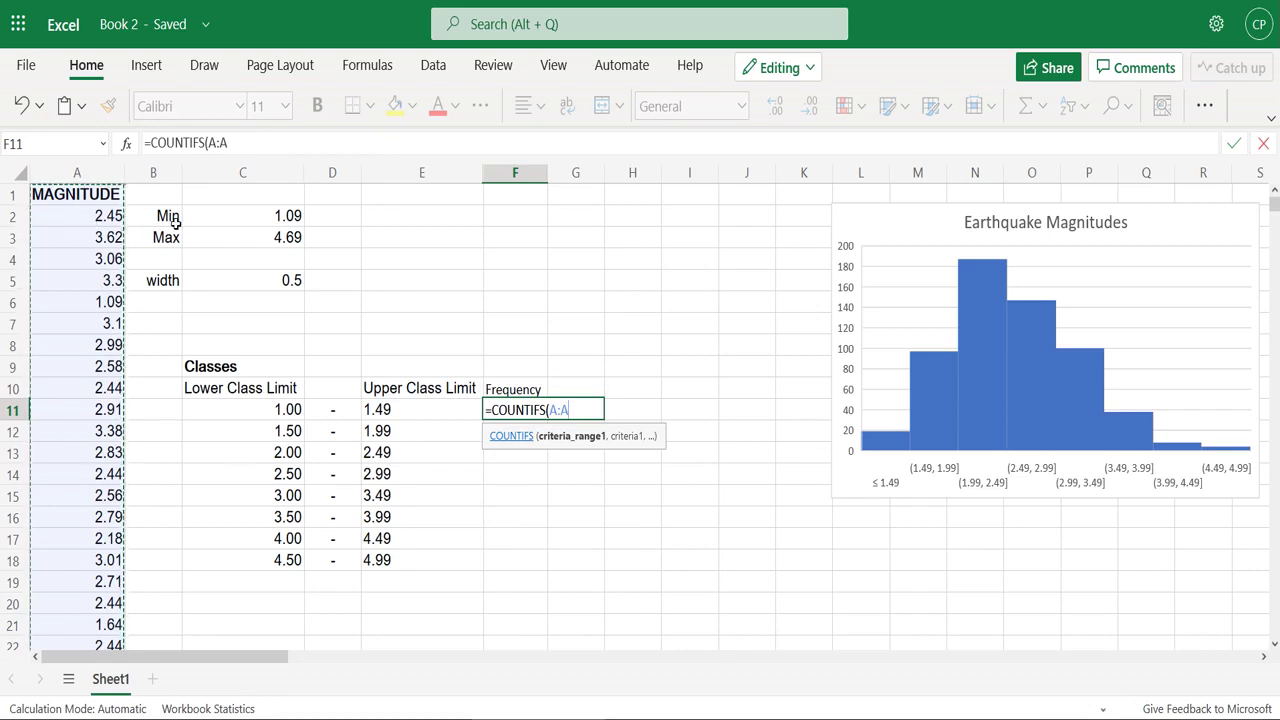
{"action": "left_click", "coordinate": [249, 144]}
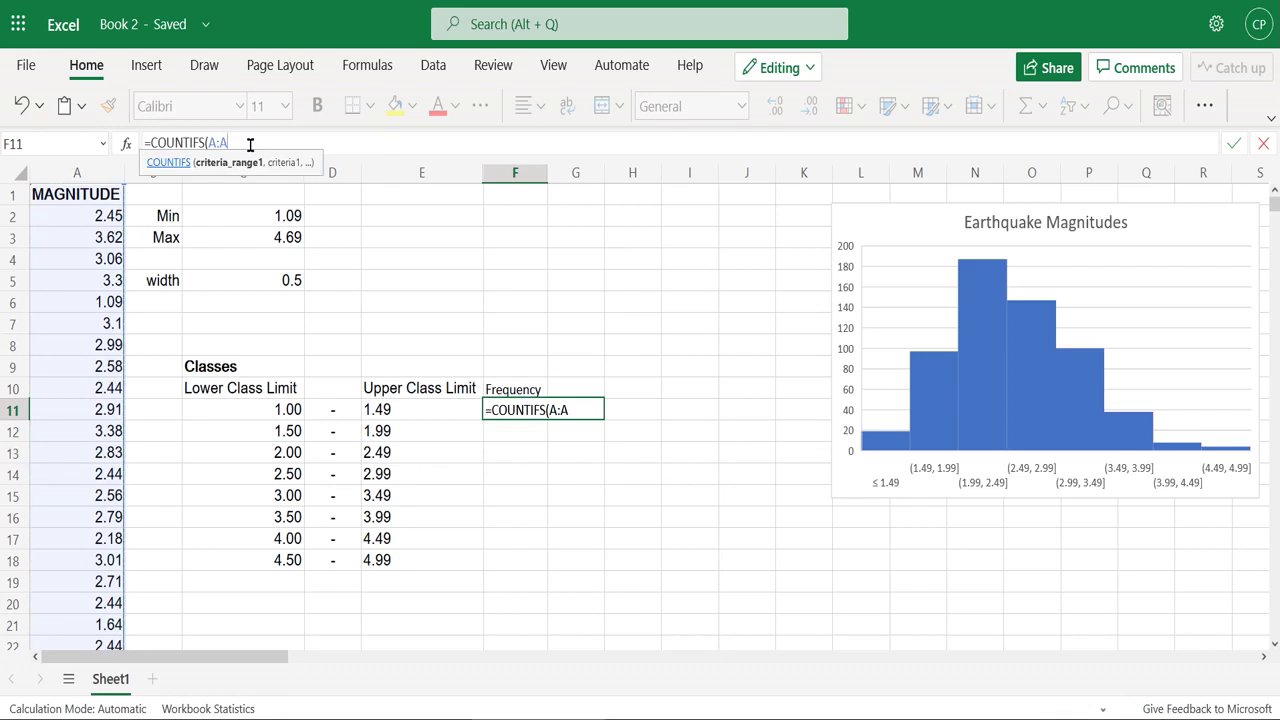
{"action": "type", "text": ","}
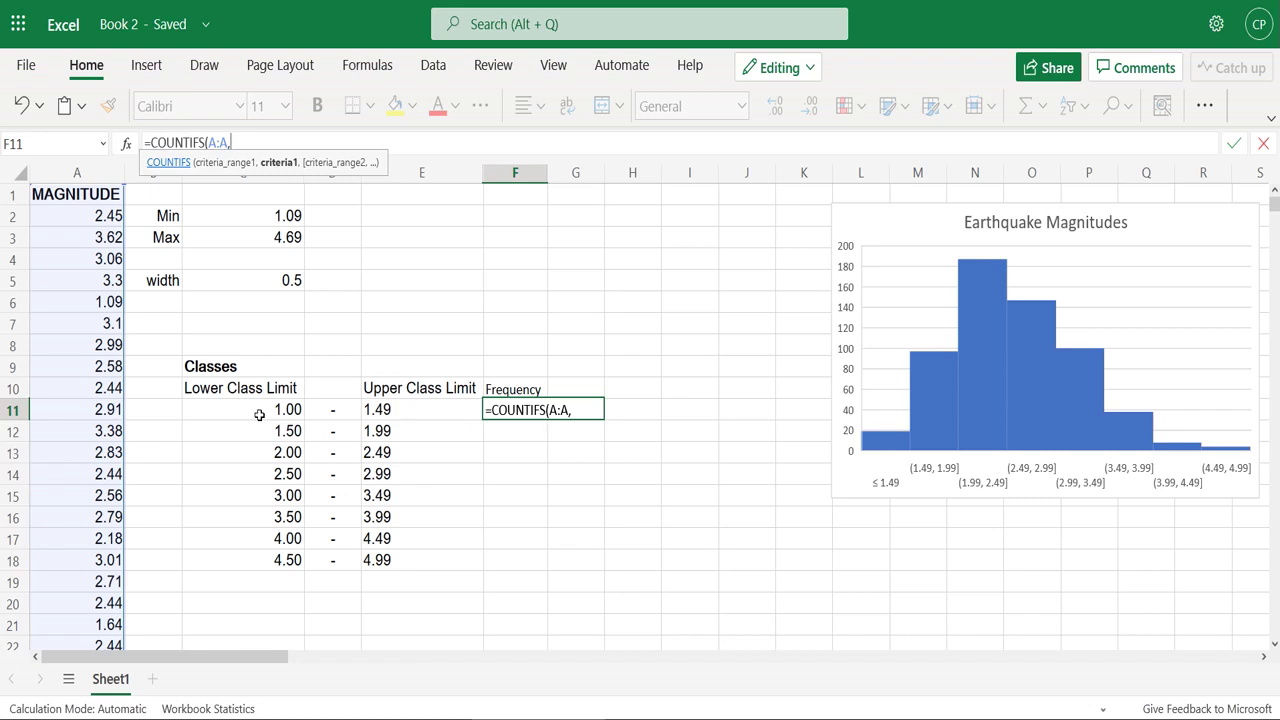
{"action": "type", "text": "\">="}
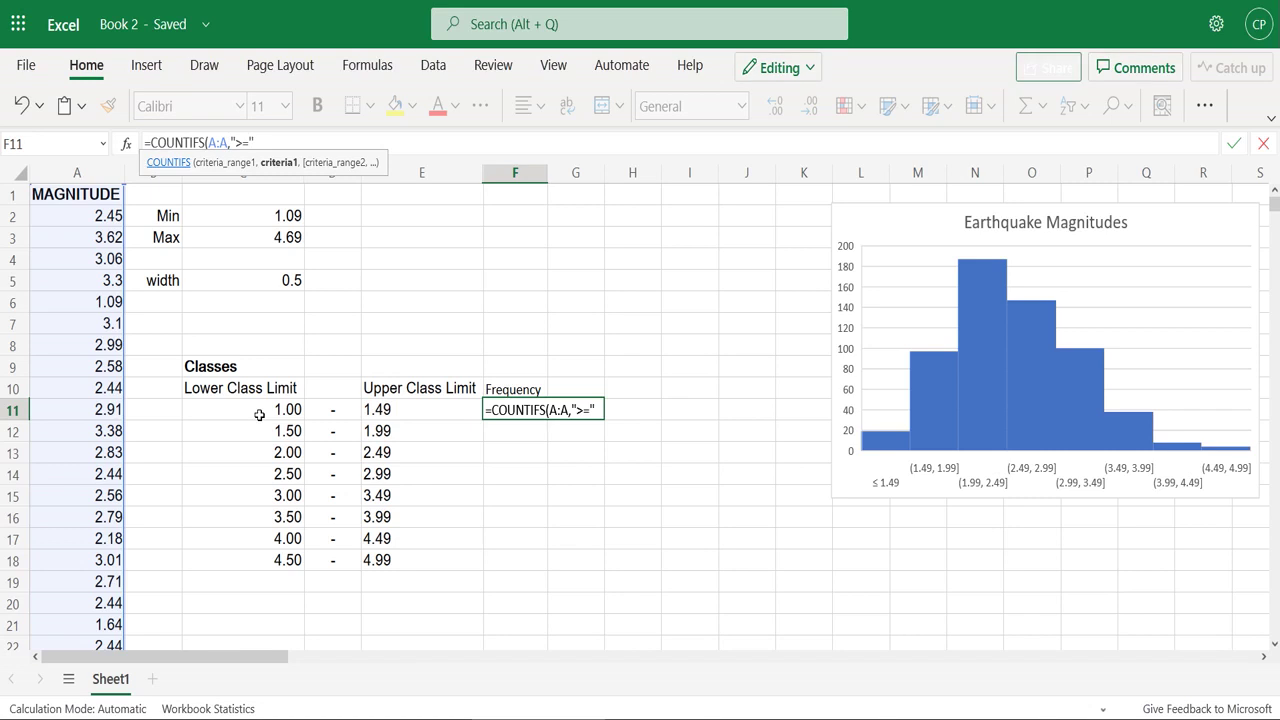
{"action": "type", "text": "\"&"}
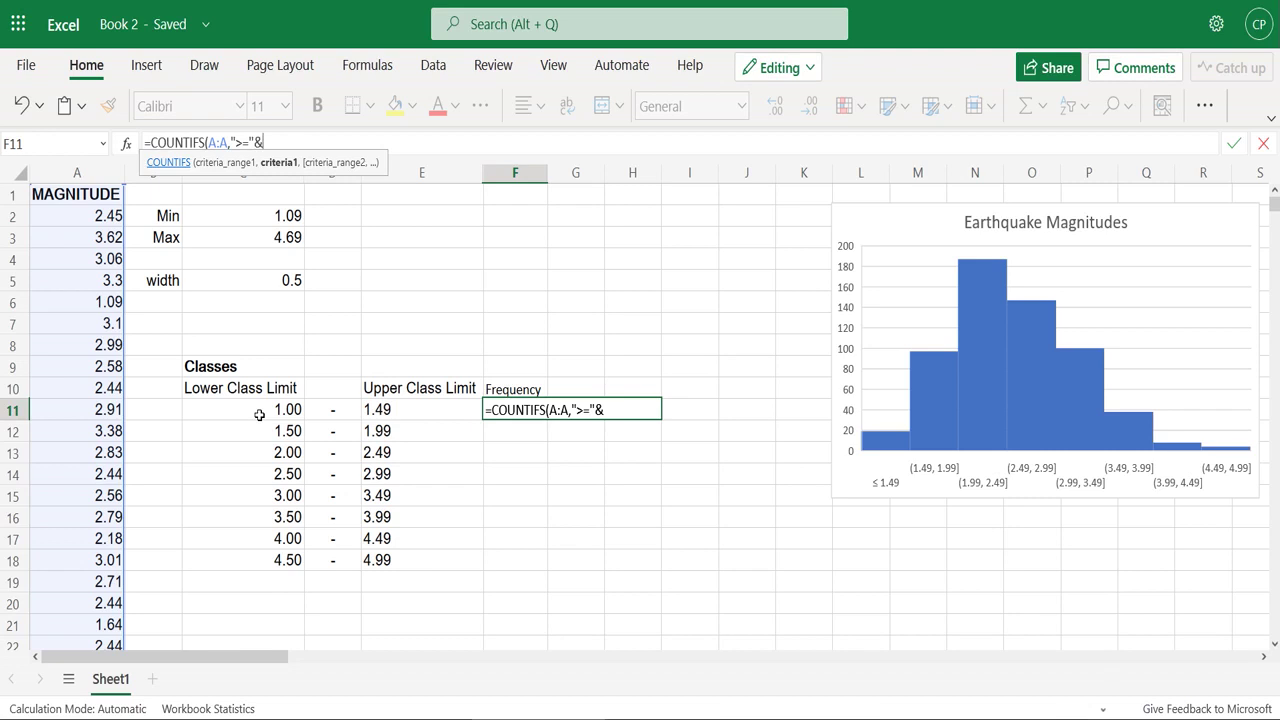
{"action": "left_click", "coordinate": [280, 410]}
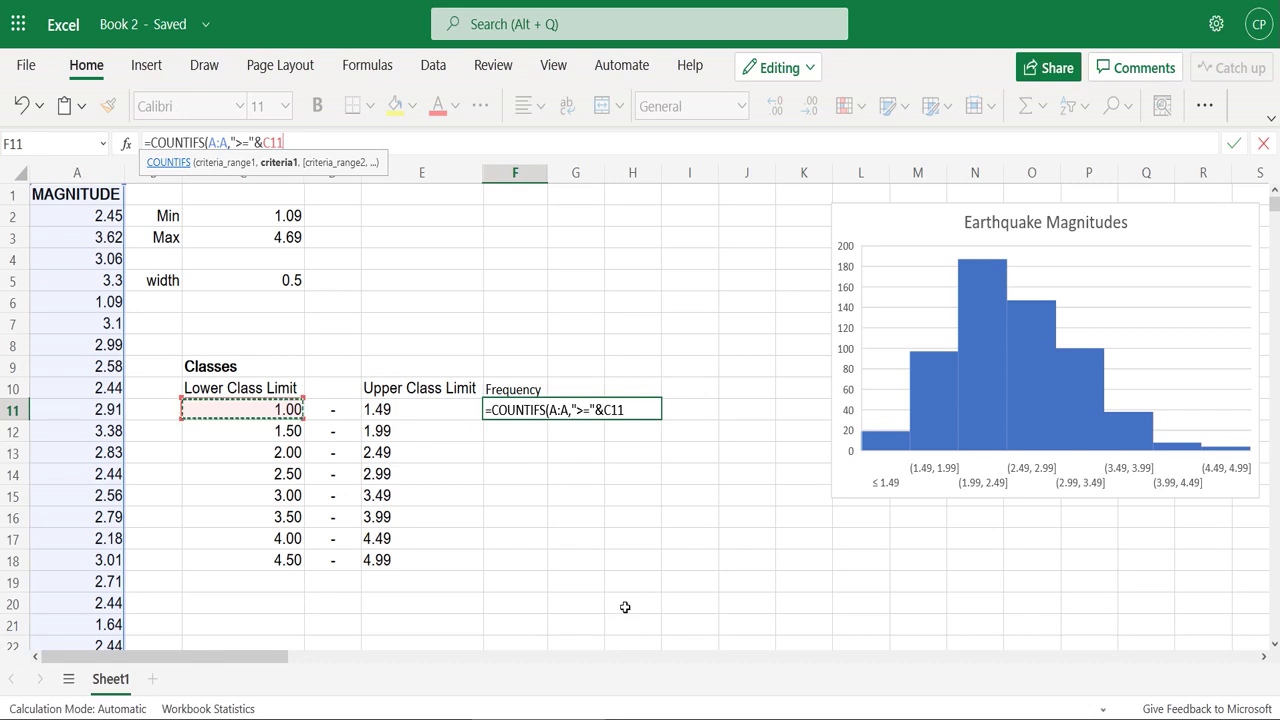
Complete the COUNTIFS formula in F11 with column A as the second range and "<="&E11 as its criterion
{"action": "type", "text": ","}
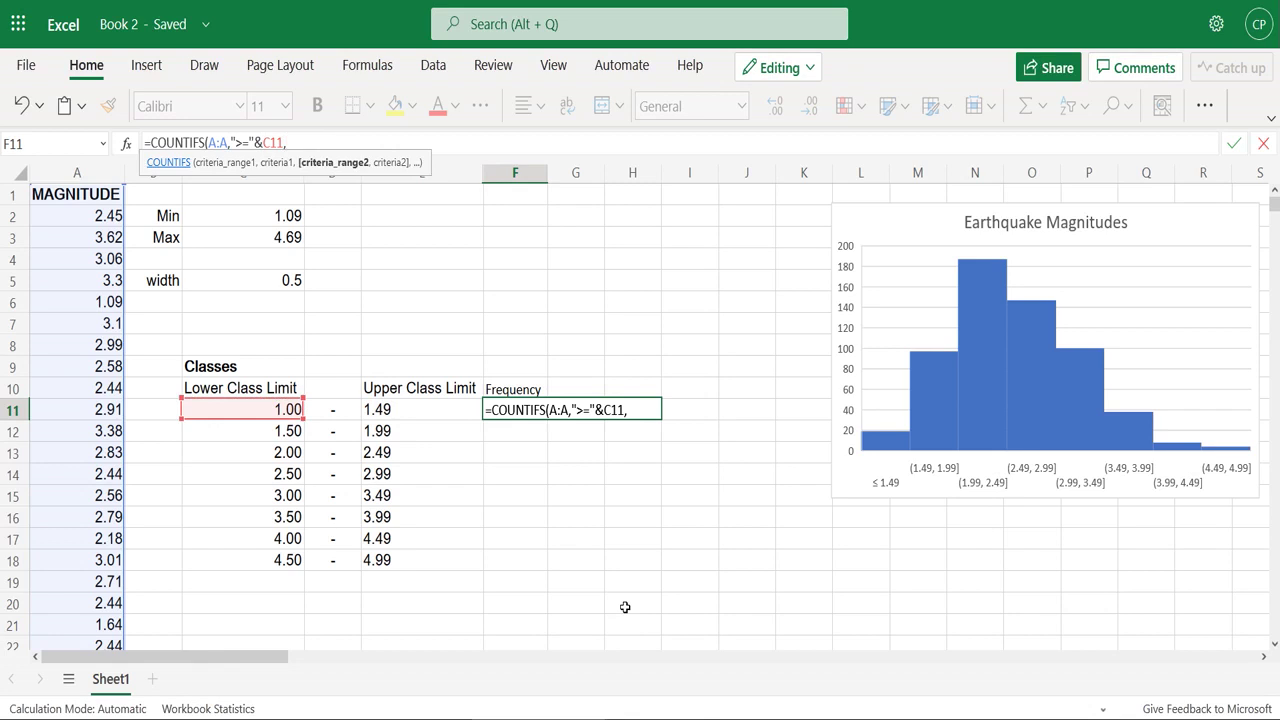
{"action": "left_click", "coordinate": [88, 177]}
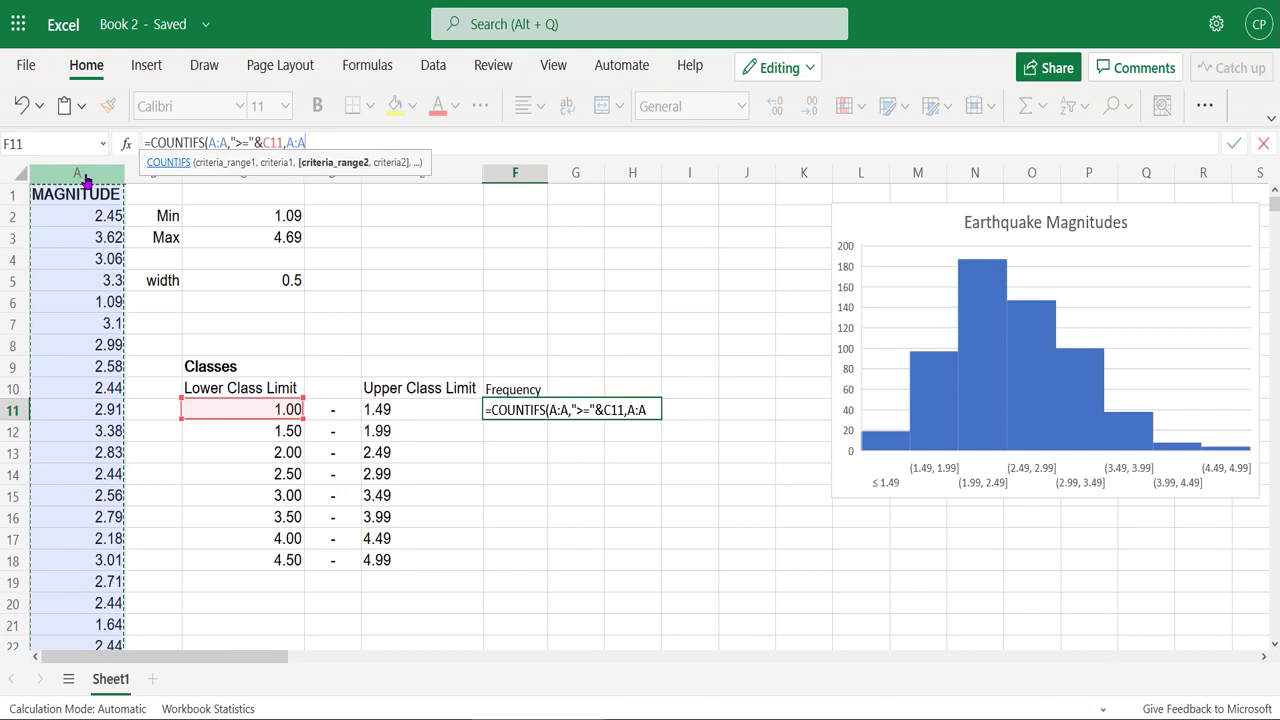
{"action": "type", "text": ","}
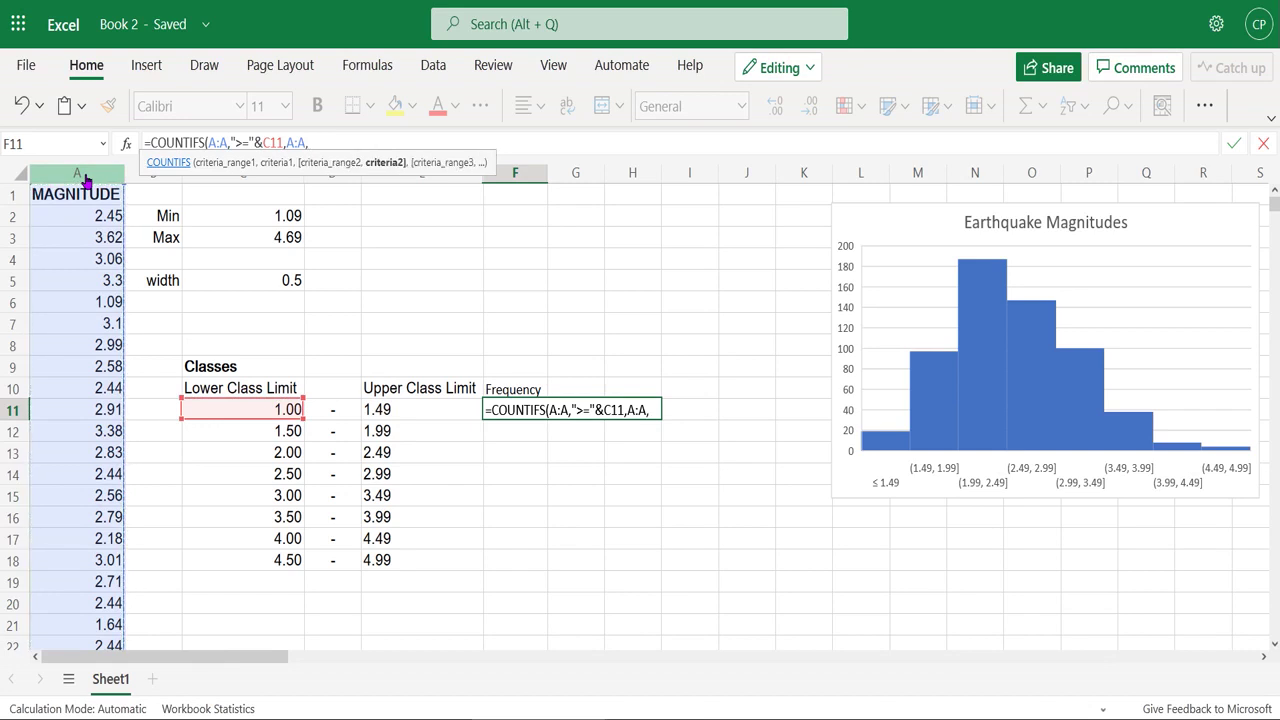
{"action": "type", "text": "\""}
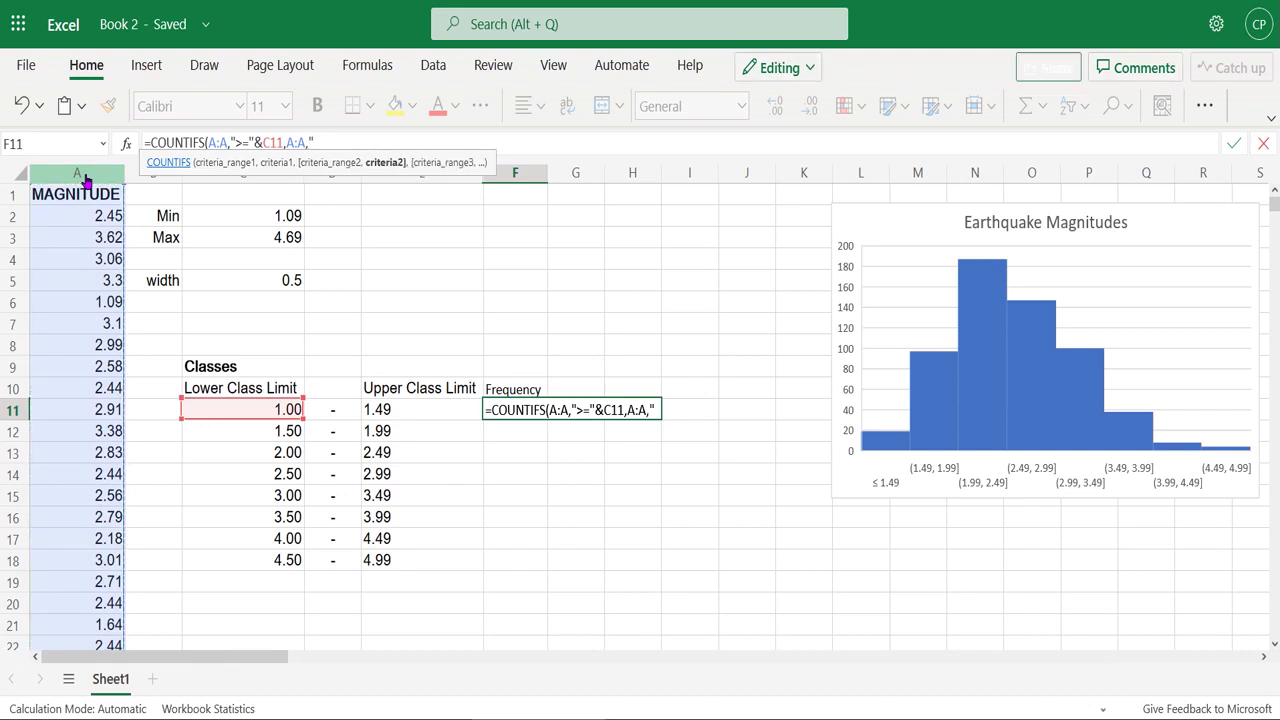
{"action": "type", "text": "<="}
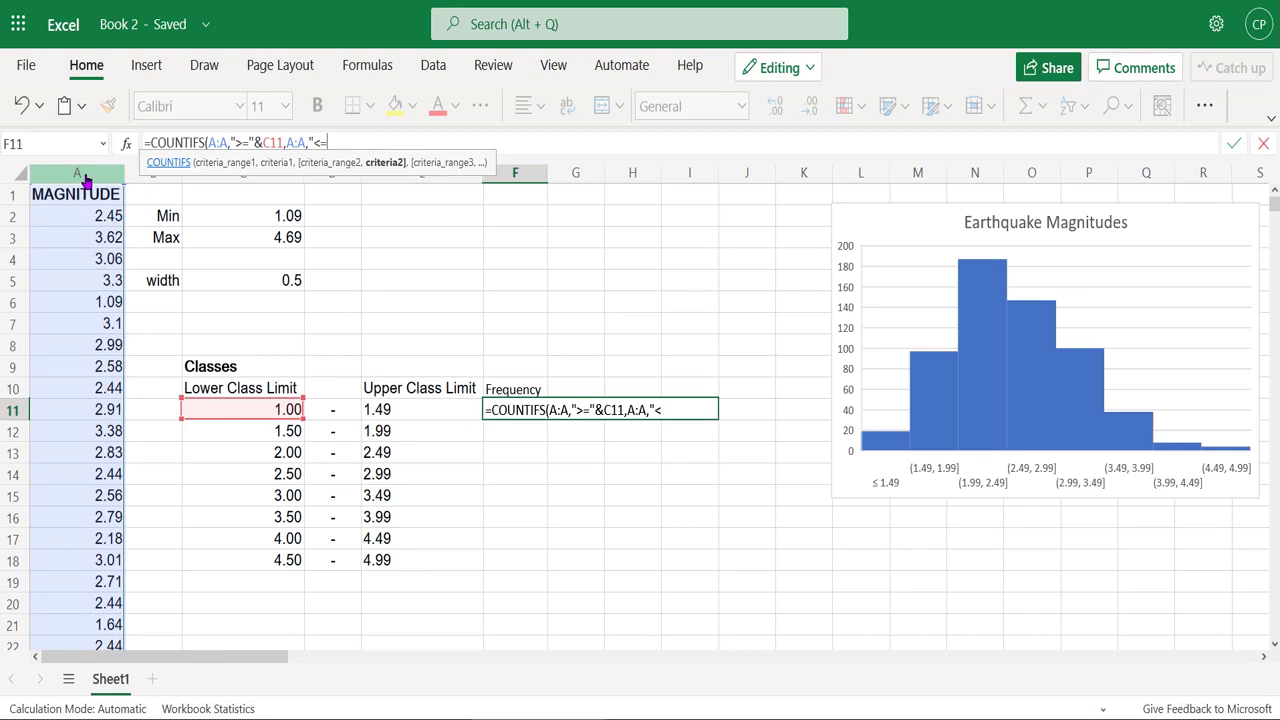
{"action": "type", "text": "\"&"}
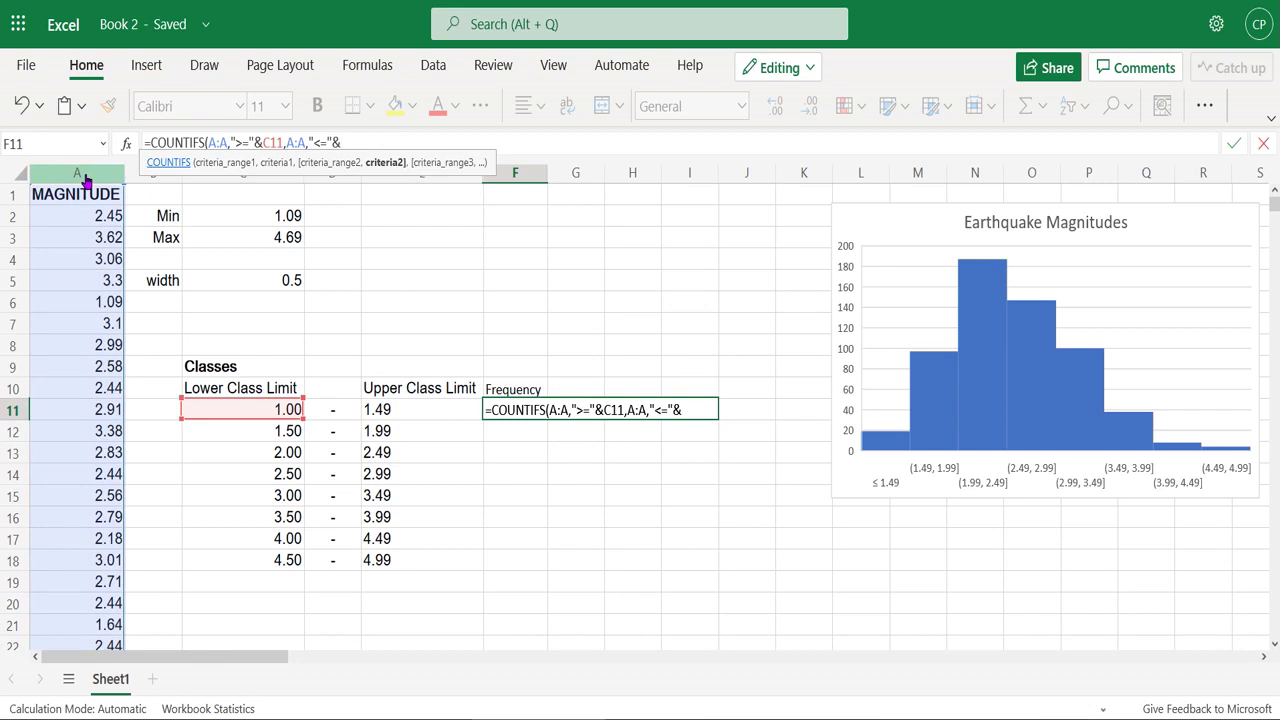
{"action": "left_click", "coordinate": [405, 412]}
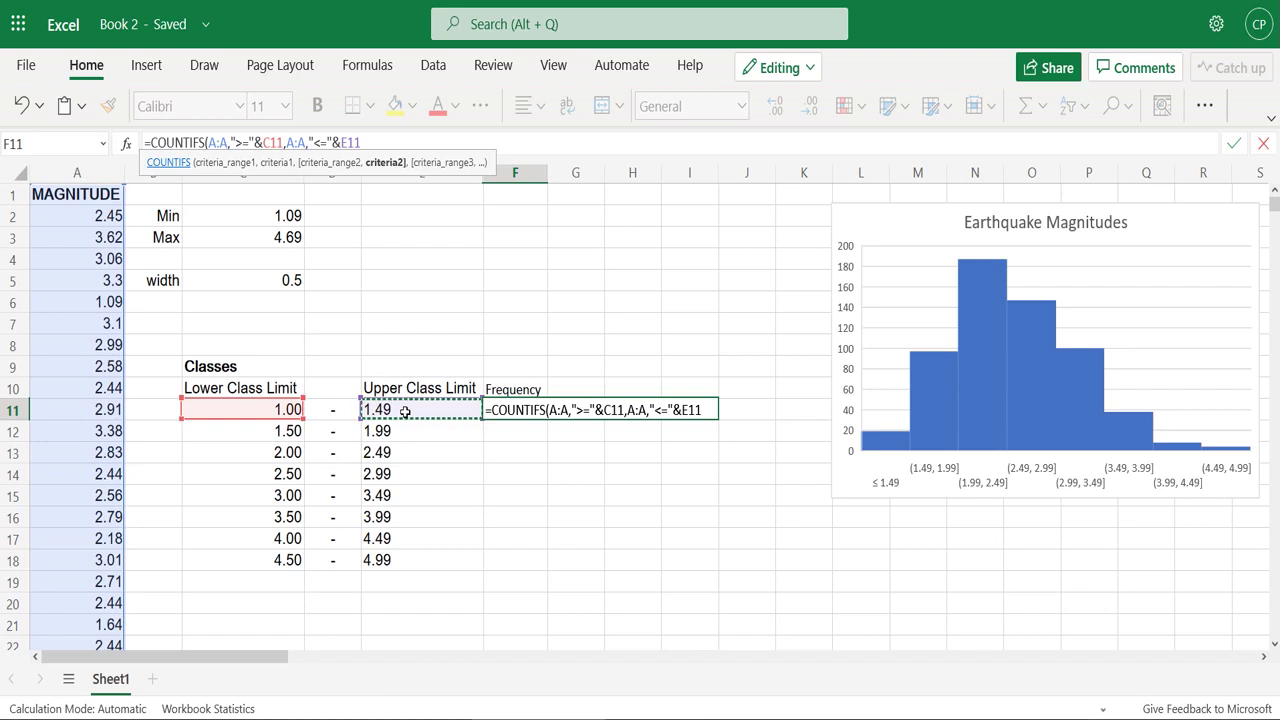
{"action": "type", "text": ")"}
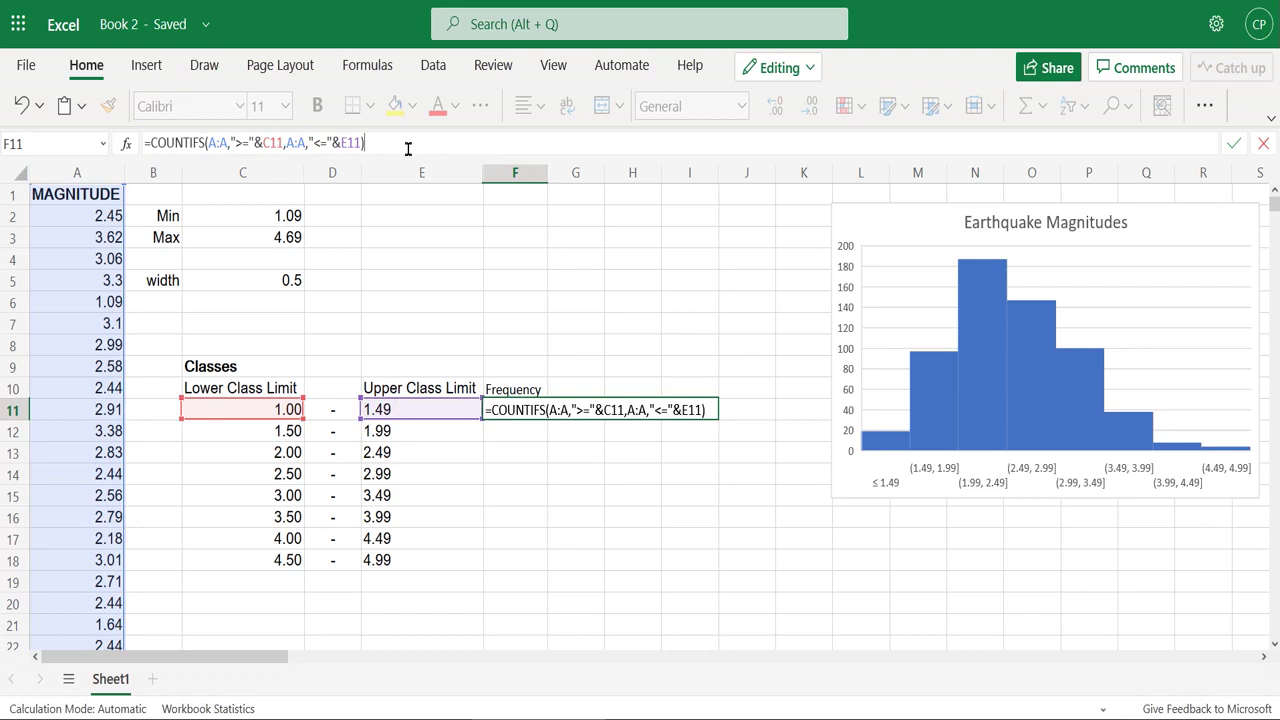
{"action": "key", "text": "Return"}
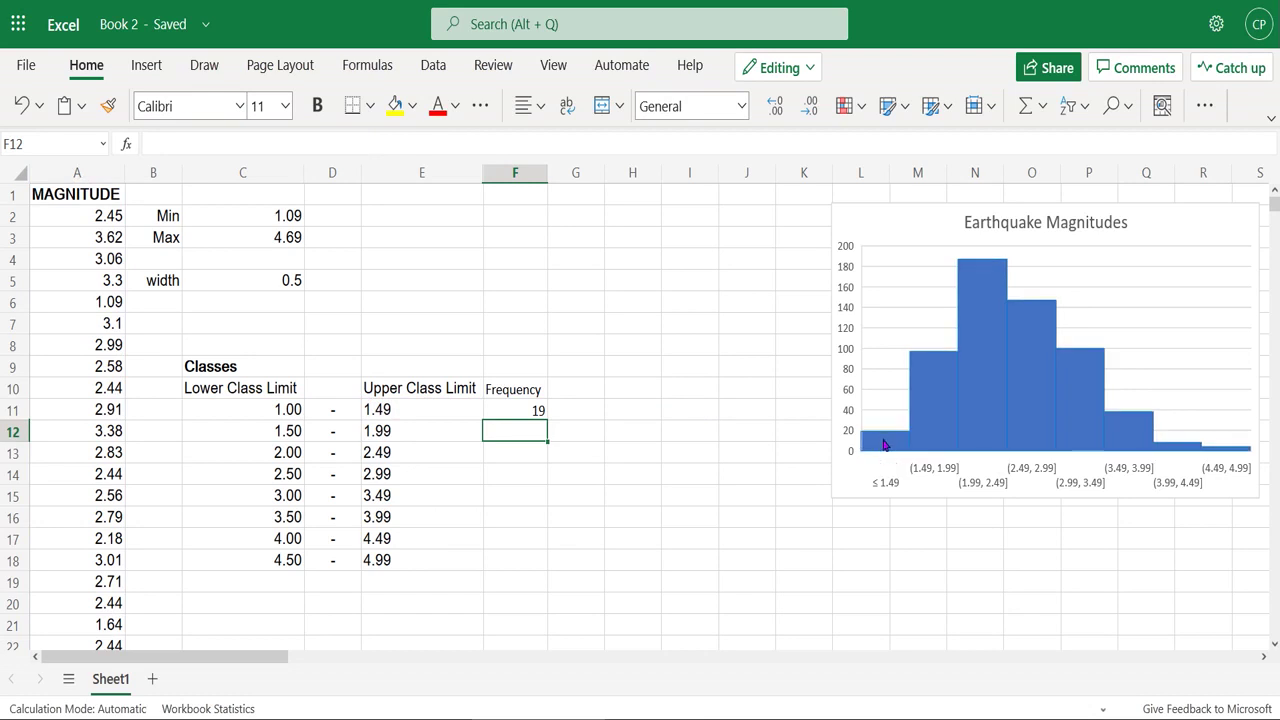
{"action": "left_click", "coordinate": [520, 408]}
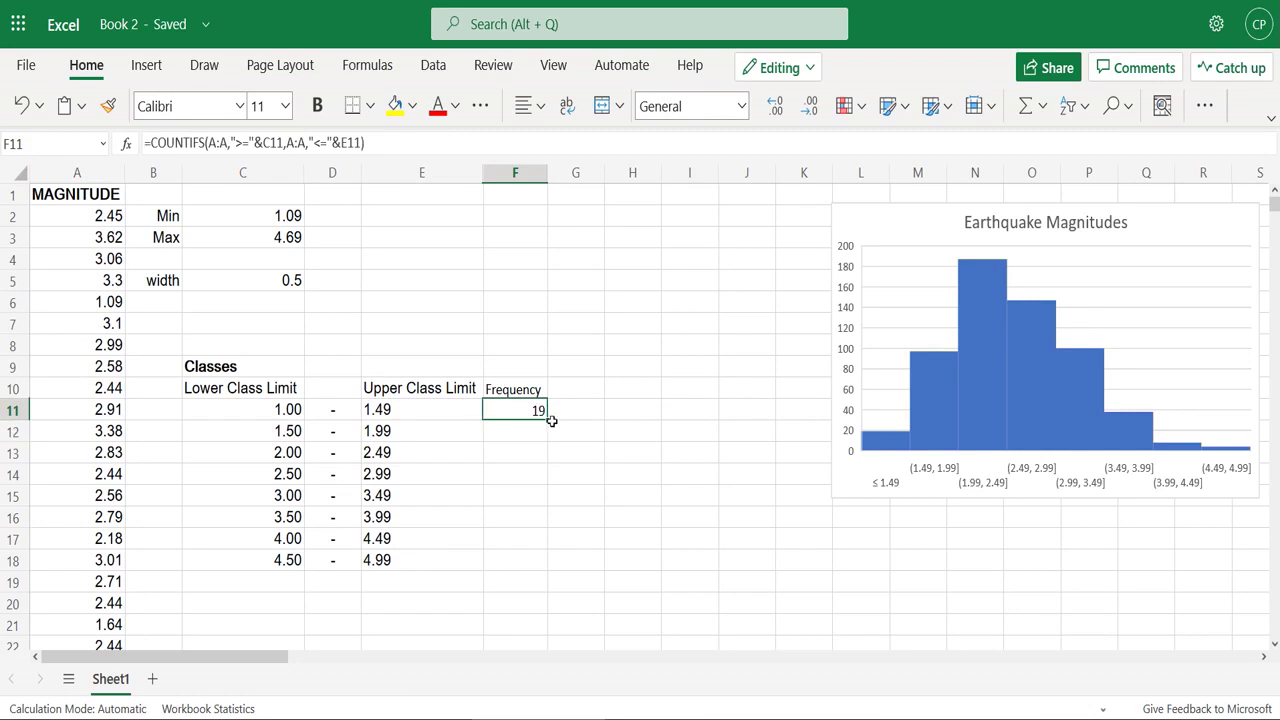
{"action": "left_click_drag", "start_coordinate": [547, 419], "coordinate": [549, 560]}
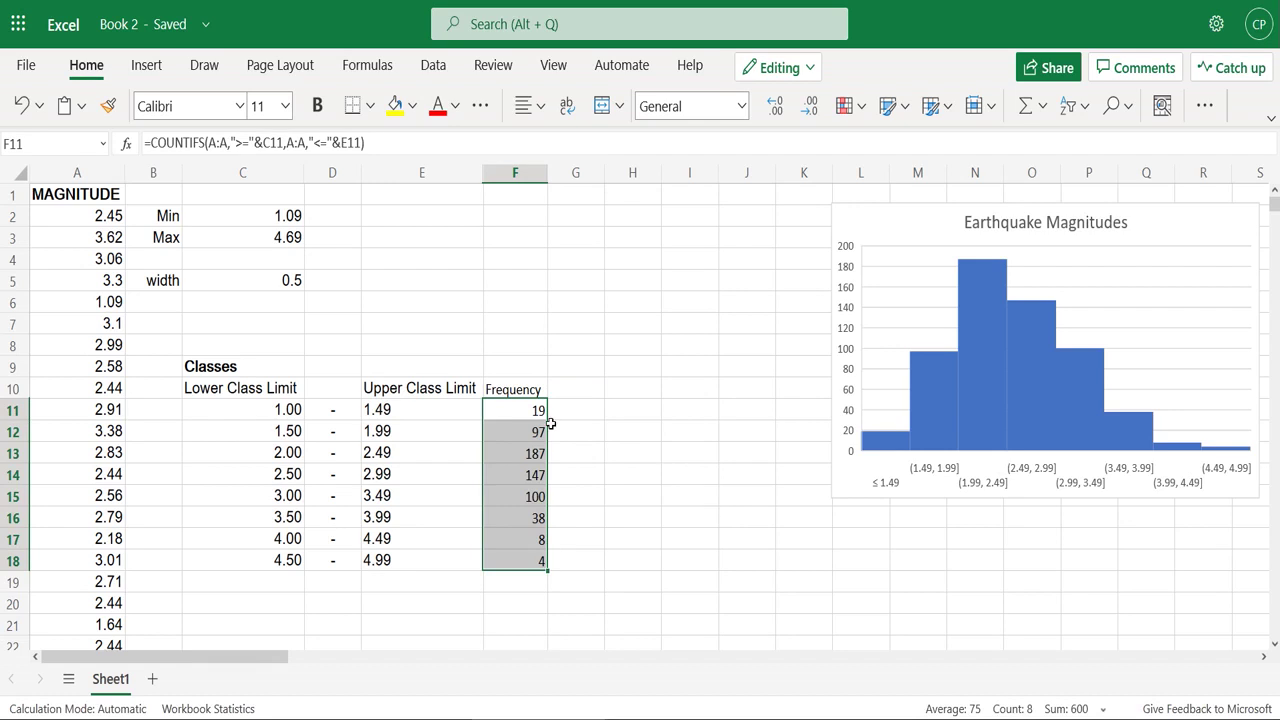
{"action": "key", "text": "ctrl+z"}
Fill the COUNTIFS formula from F11 down through F18 to cover every class
{"action": "scroll", "coordinate": [551, 411], "scroll_direction": "right", "scroll_amount": 3}
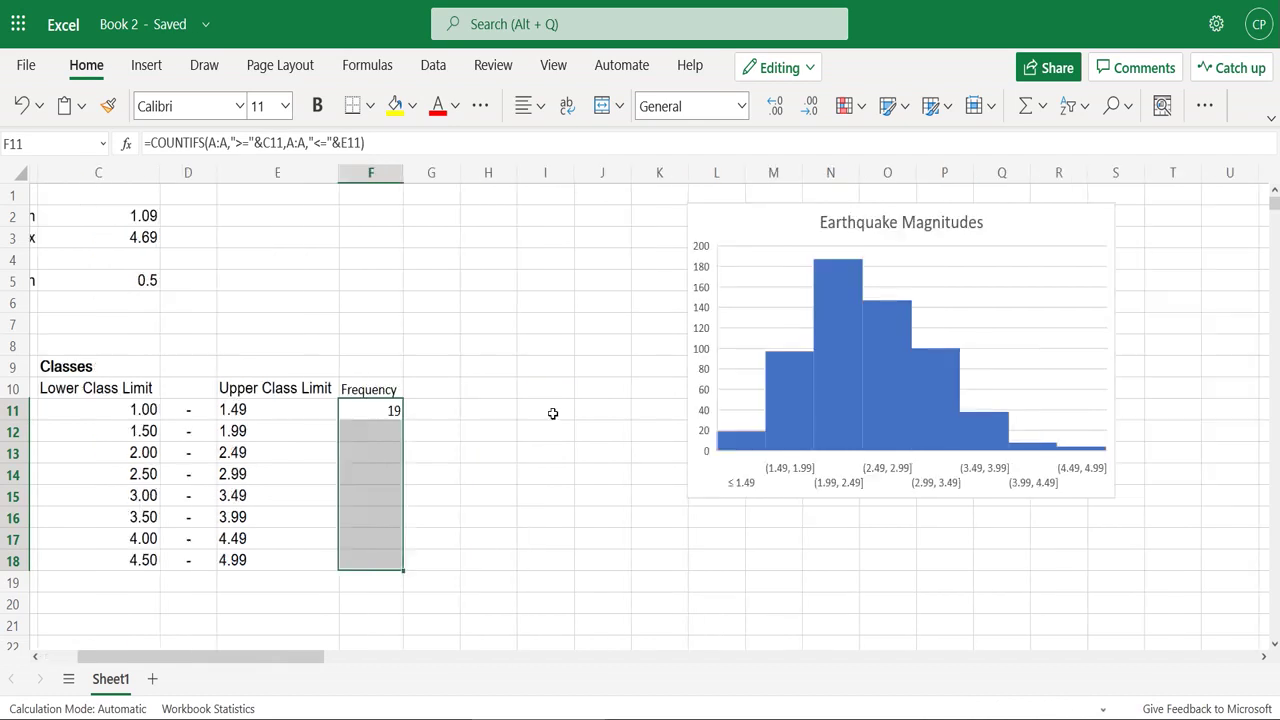
{"action": "left_click", "coordinate": [577, 407]}
{"action": "left_click", "coordinate": [369, 407]}
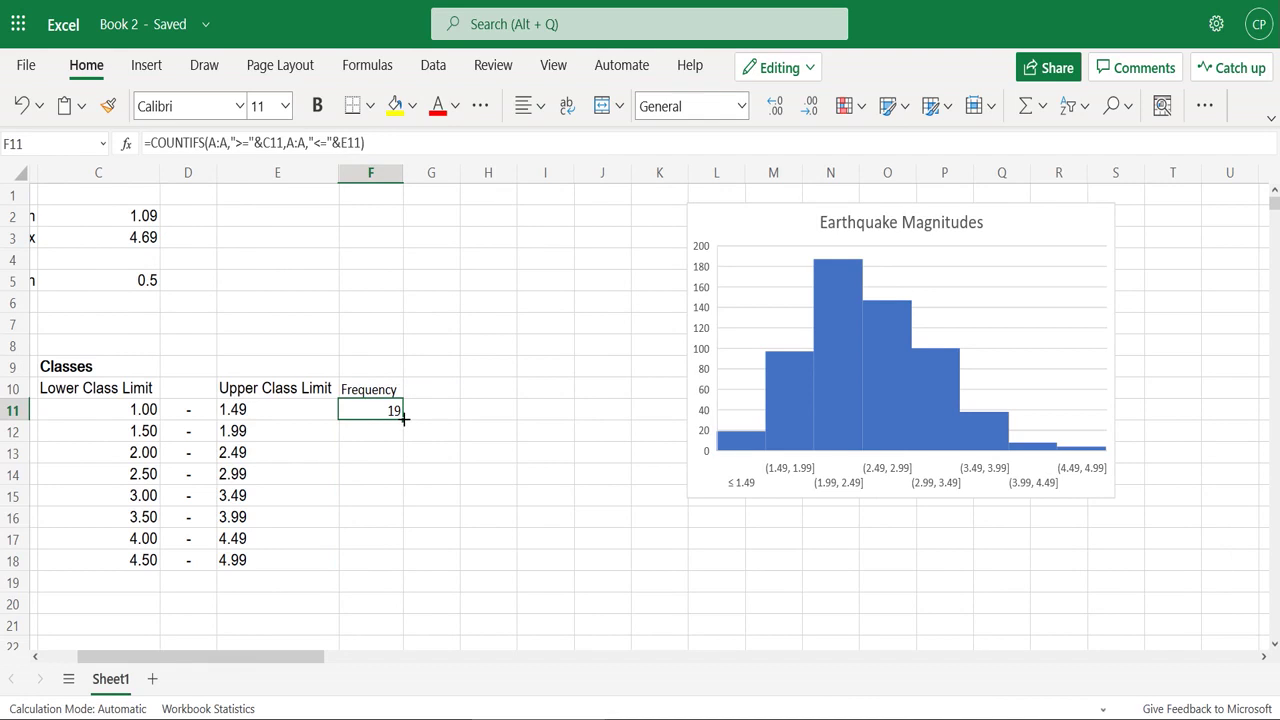
{"action": "left_click_drag", "start_coordinate": [403, 420], "coordinate": [408, 562]}
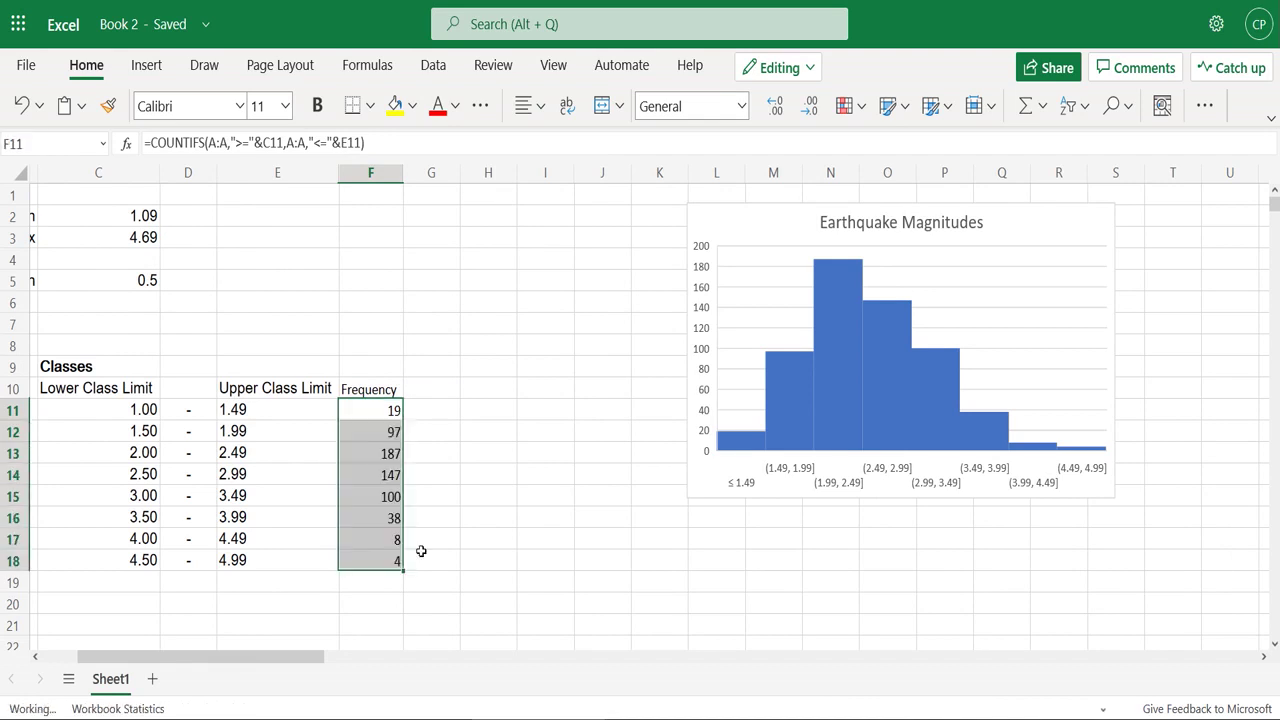
Inspect the cell references in the filled COUNTIFS formula in F16, leaving the formula as it is
{"action": "left_click", "coordinate": [360, 520]}
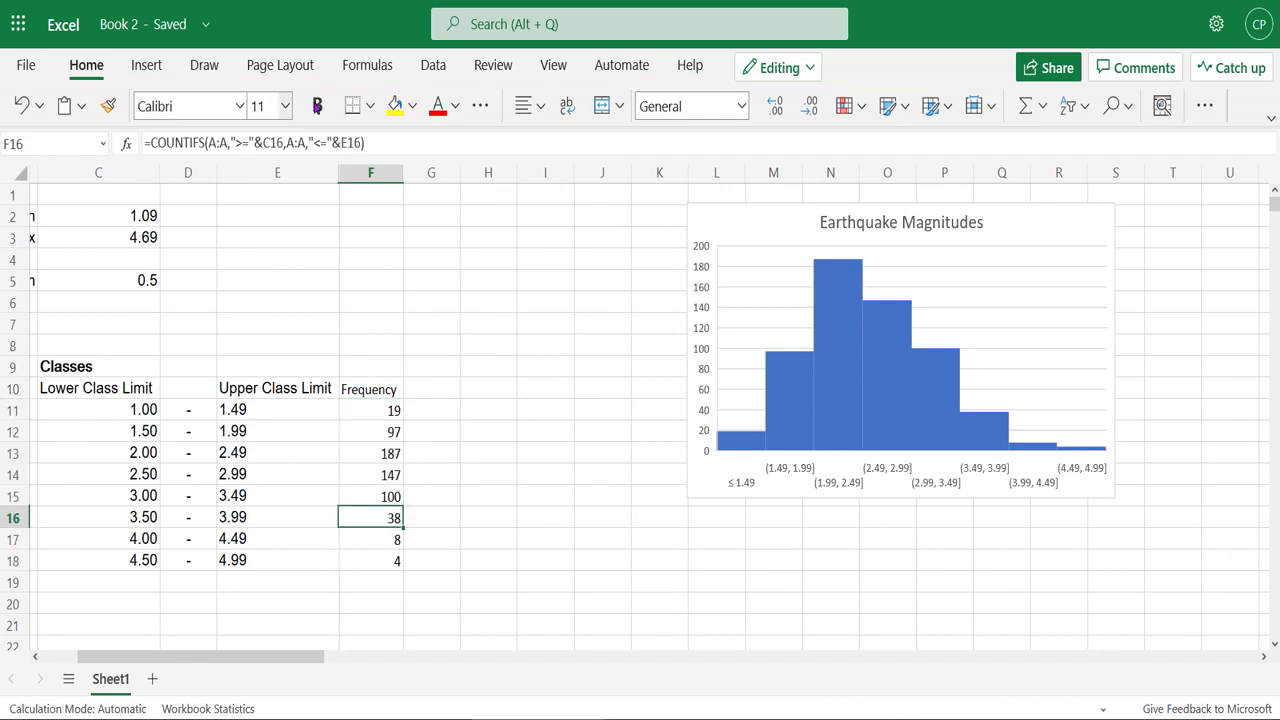
{"action": "left_click", "coordinate": [386, 140]}
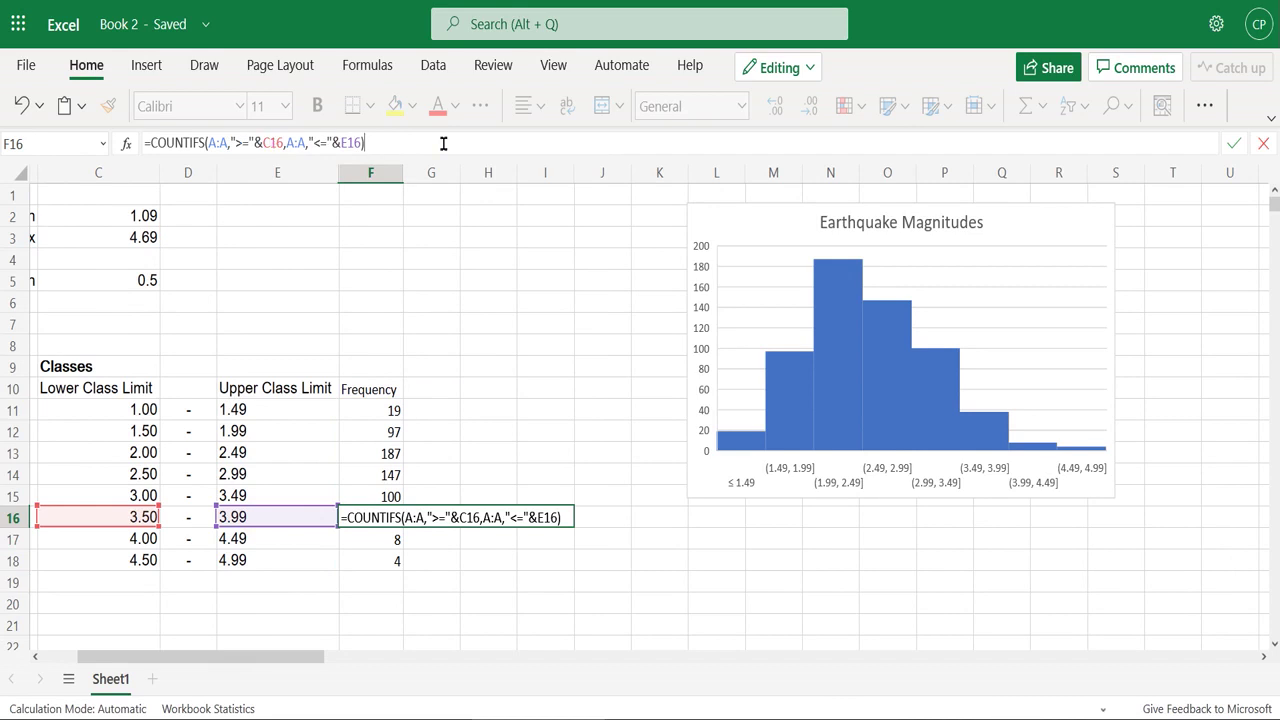
{"action": "key", "text": "Return"}
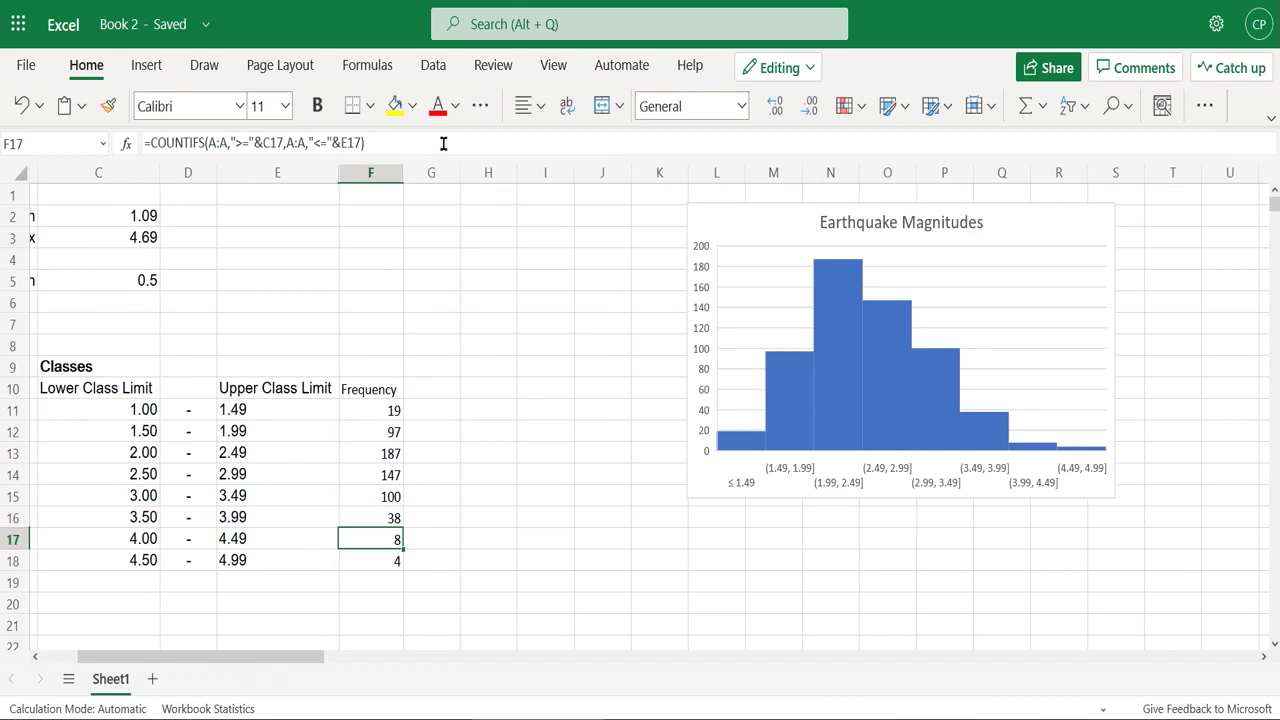
Move the Earthquake Magnitudes histogram closer to the frequency table, so that its left edge lies in column H
{"action": "left_click_drag", "start_coordinate": [357, 390], "coordinate": [380, 560]}
{"action": "left_click_drag", "start_coordinate": [261, 657], "coordinate": [223, 657]}
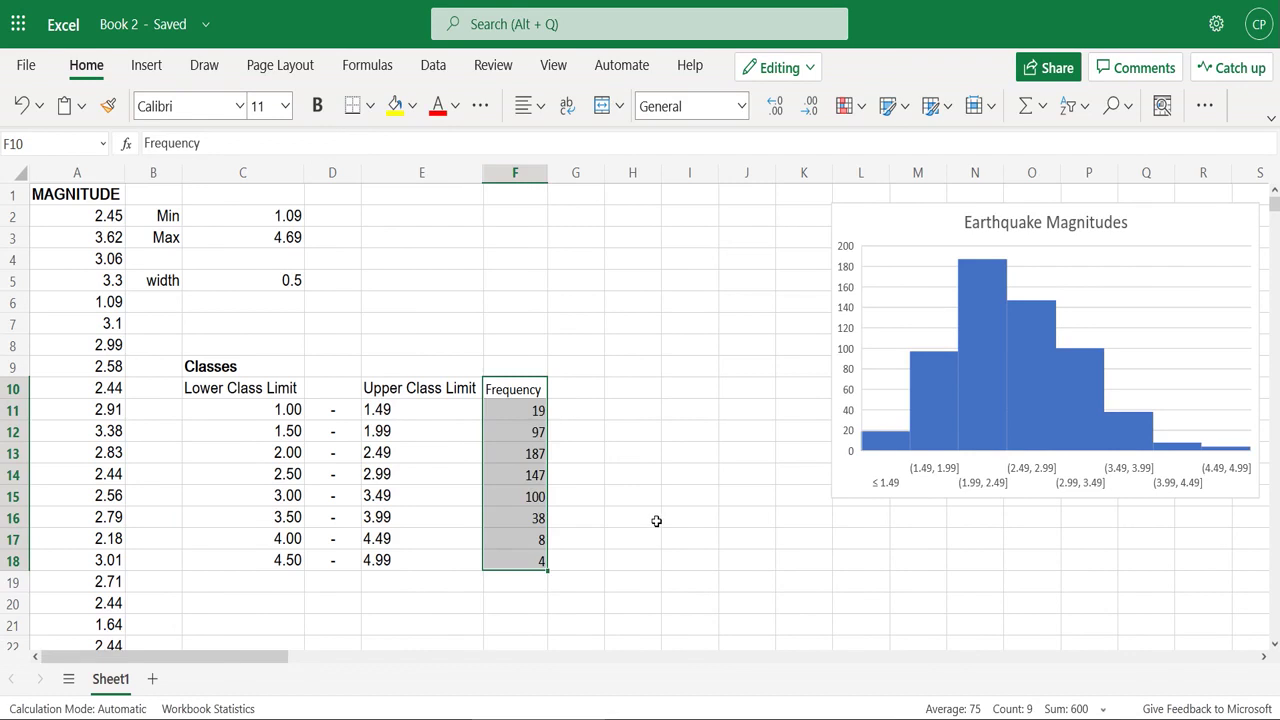
{"action": "left_click_drag", "start_coordinate": [851, 214], "coordinate": [709, 231]}
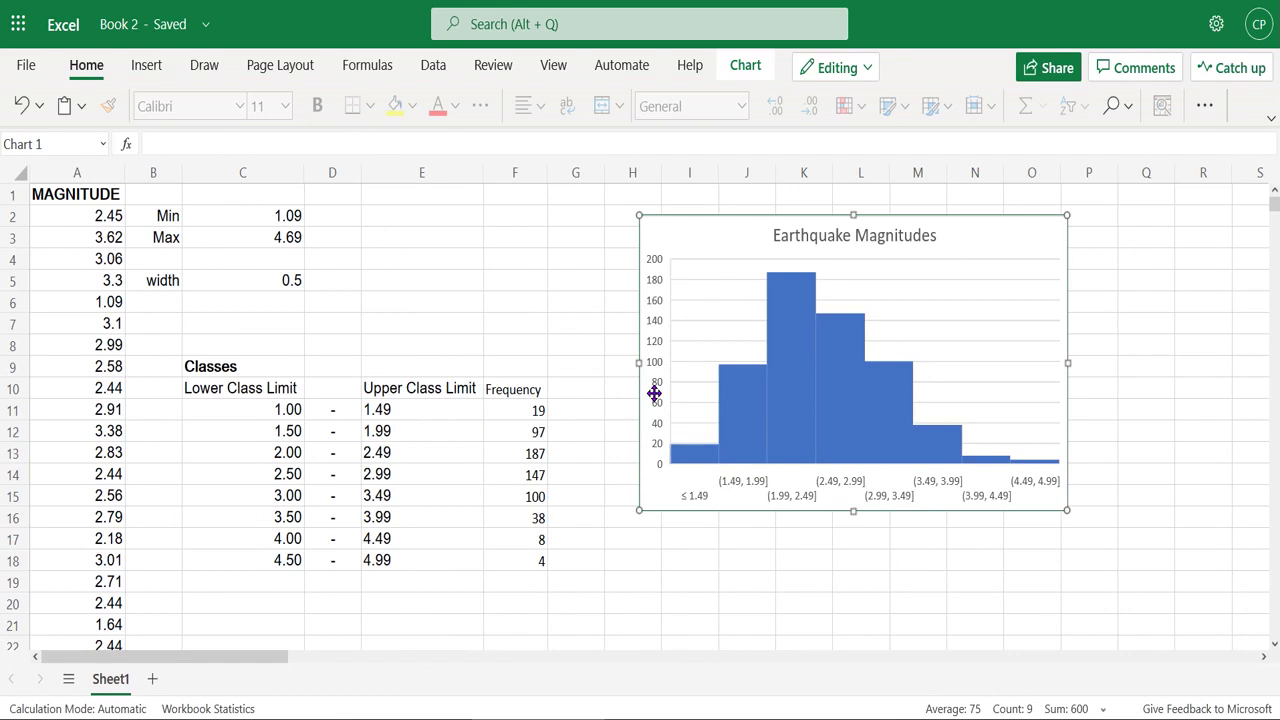